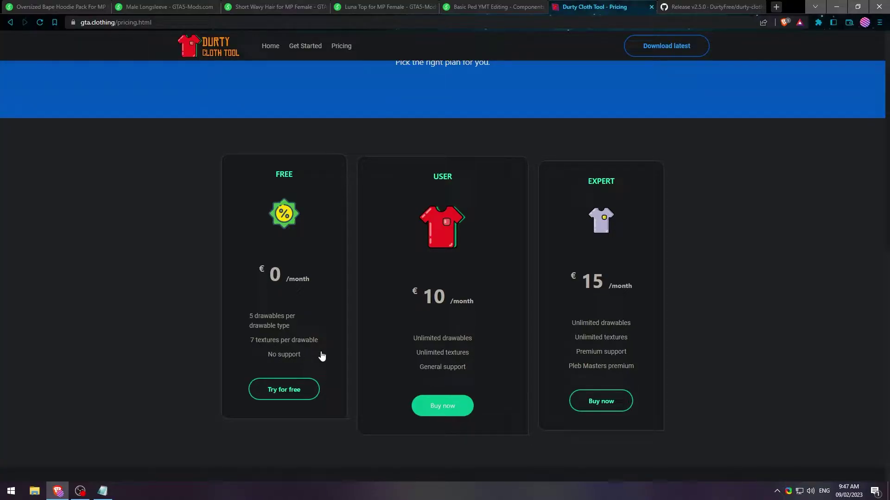
key(alt+Tab)
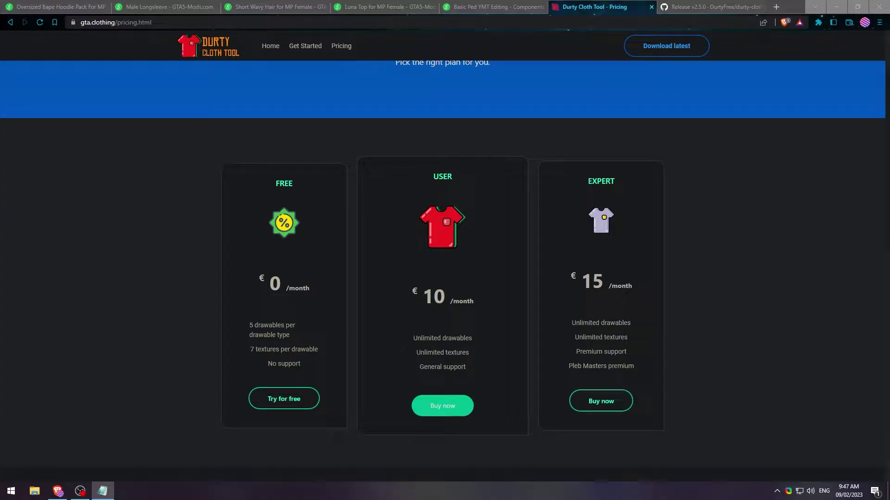
drag(9, 89, 97, 111)
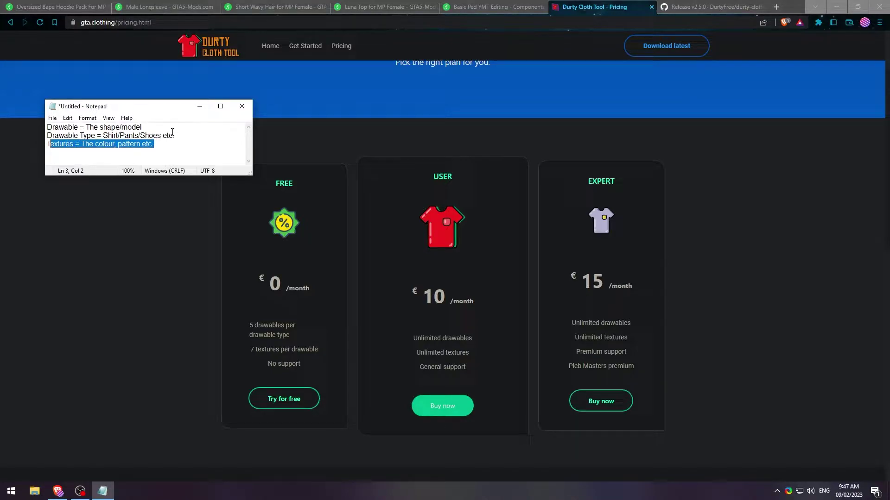
drag(173, 133, 160, 135)
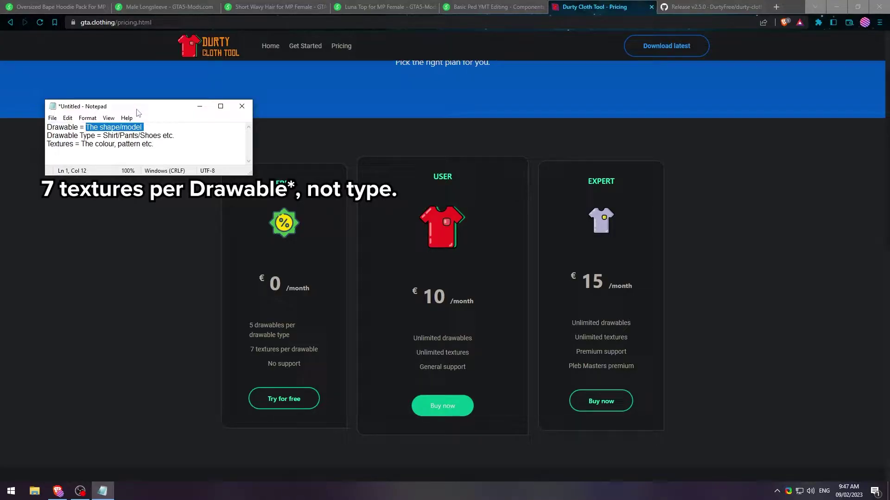
click(199, 106)
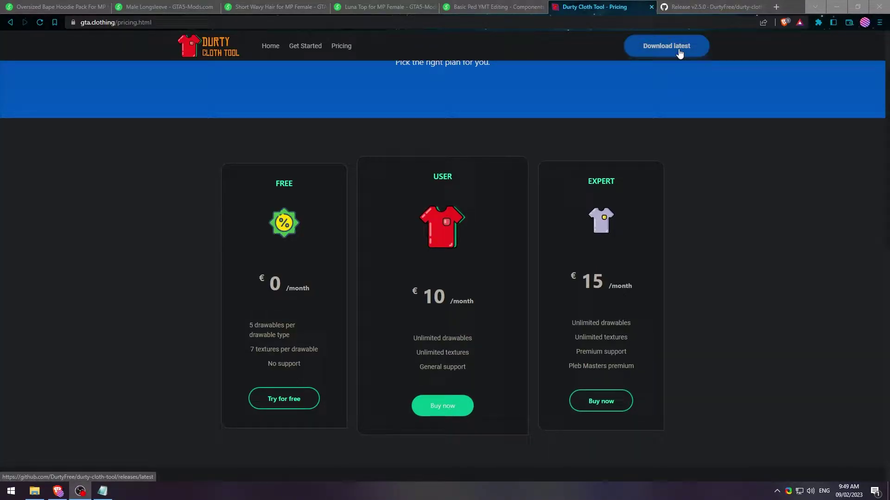
Download DurtyClothTool.App.zip (69.3 MB) from the v2.5.0 release's Assets list.
click(695, 5)
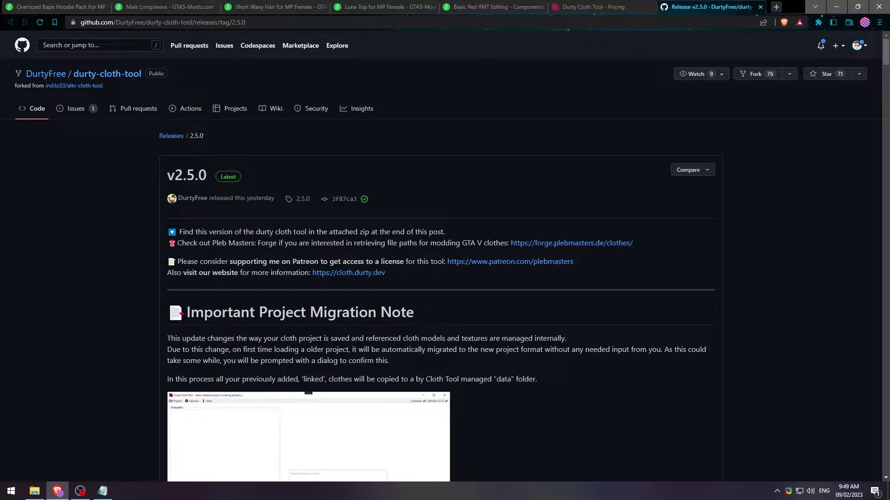
drag(887, 54, 874, 467)
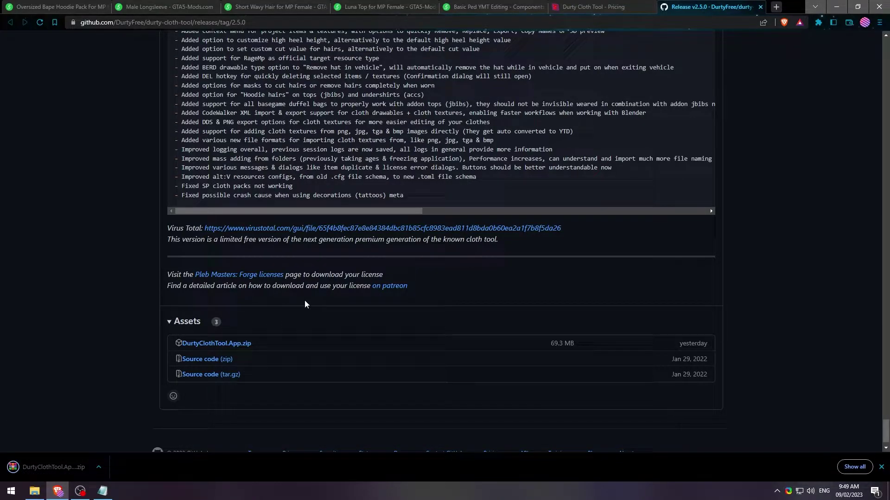
Open the downloaded zip in WinRAR and create a new desktop folder named ToolCloth.
double_click(797, 4)
click(260, 409)
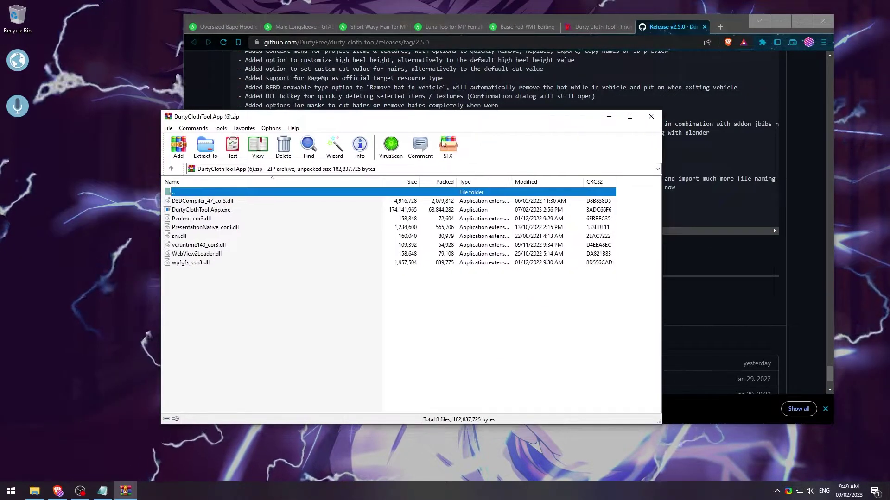
right_click(115, 112)
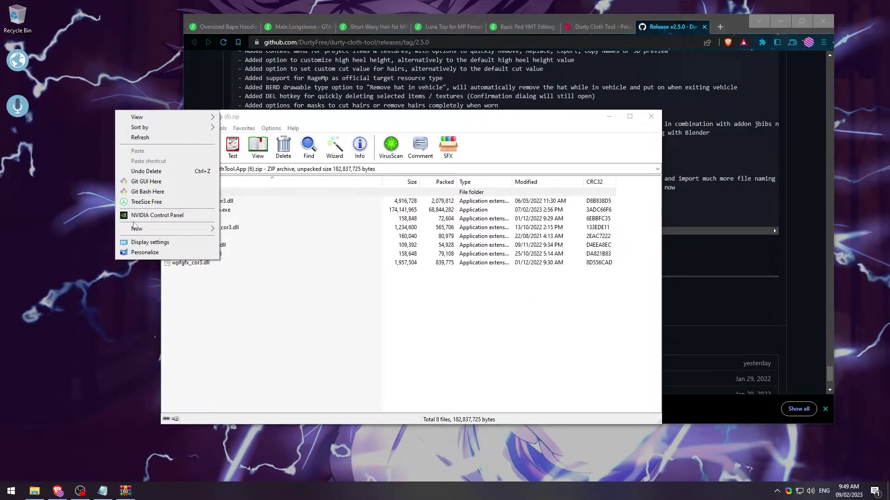
mouse_move(136, 228)
click(234, 230)
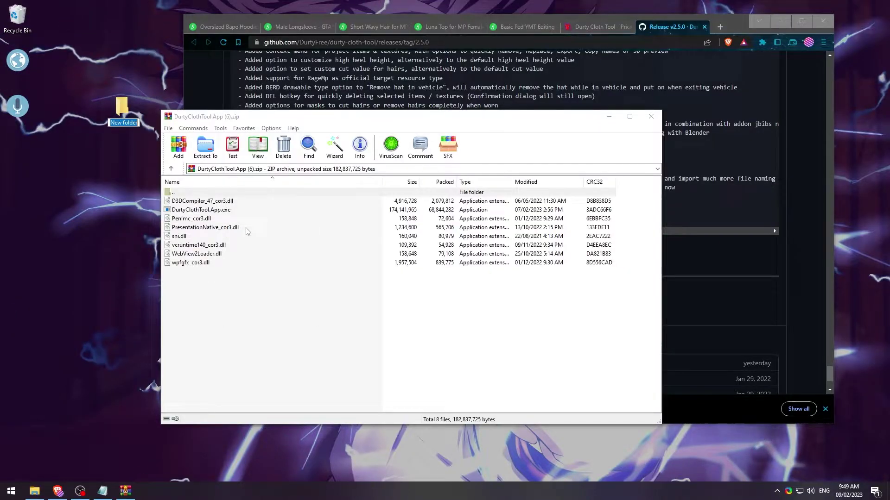
text(Tools)
key(Return)
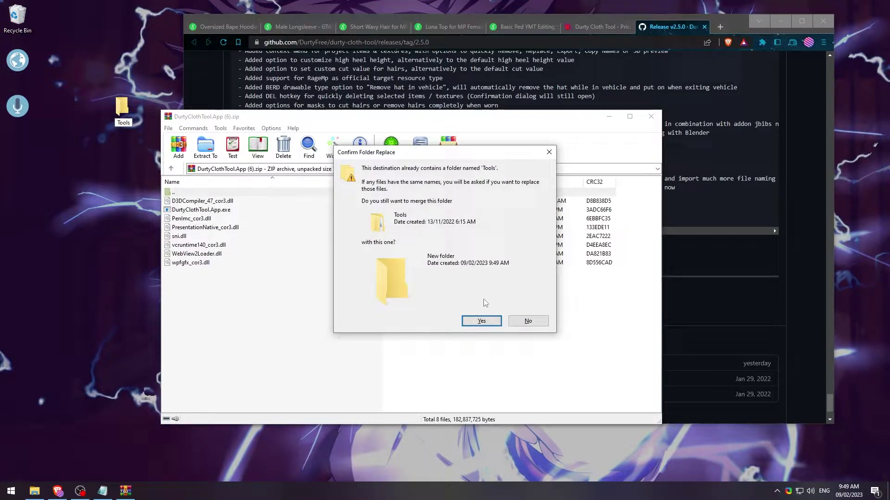
click(528, 321)
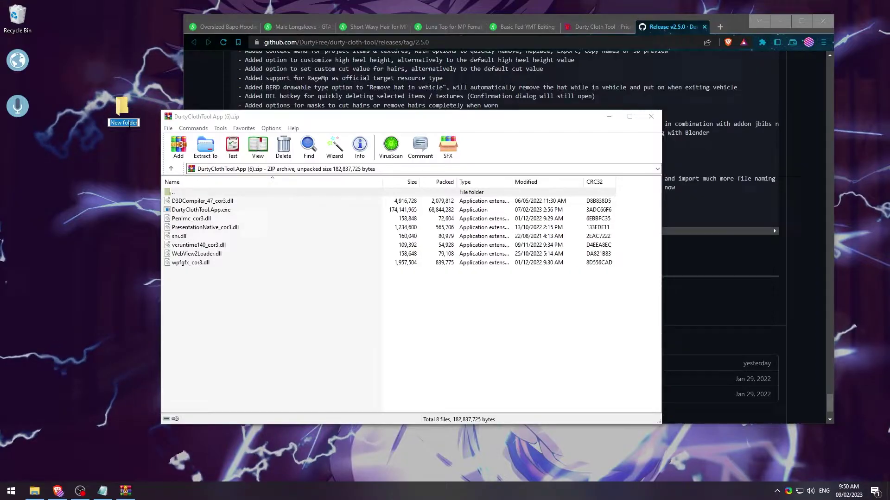
text(ToolG)
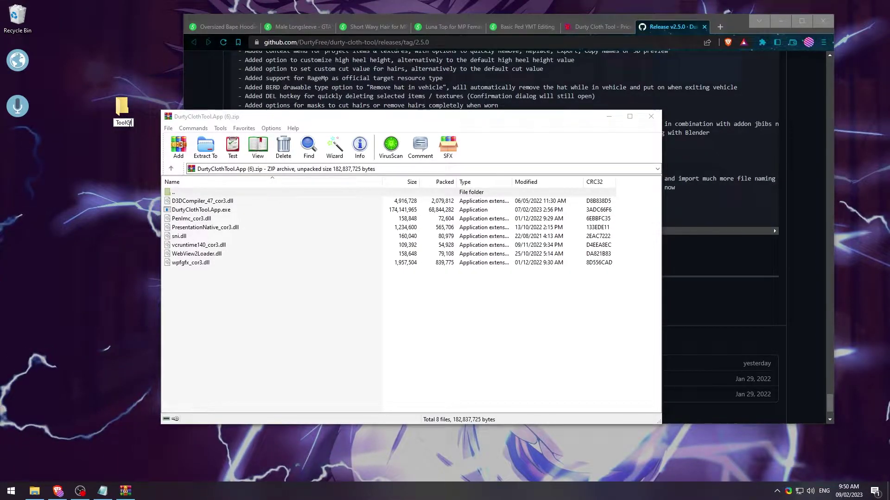
text(loth)
key(Return)
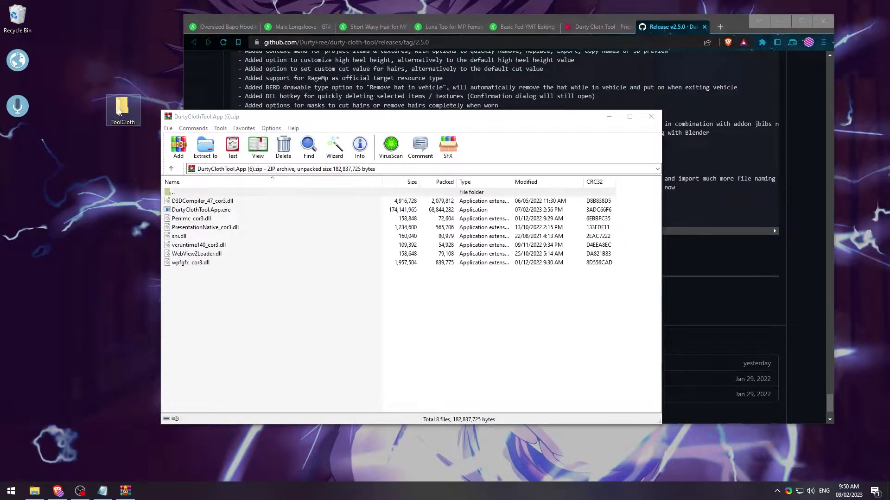
Copy all eight archive files into ToolCloth, close WinRAR, and select DurtyClothTool.App.exe.
double_click(118, 111)
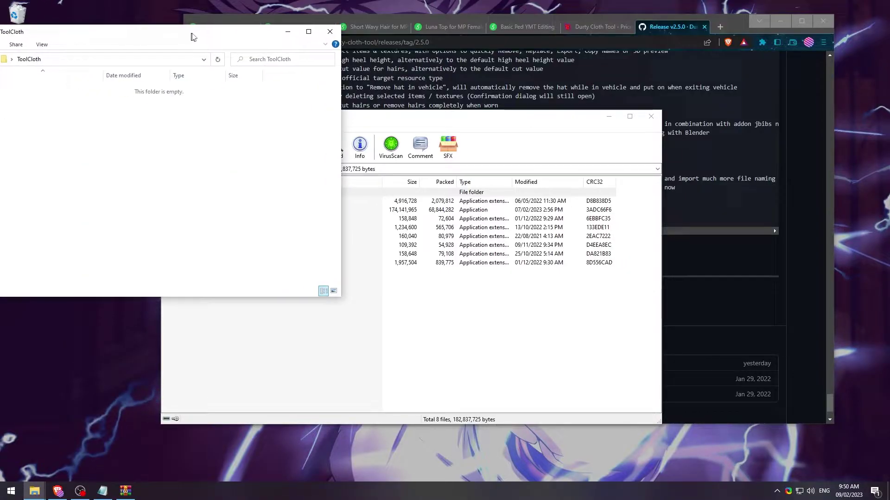
drag(193, 37, 295, 24)
click(323, 307)
drag(322, 307, 125, 144)
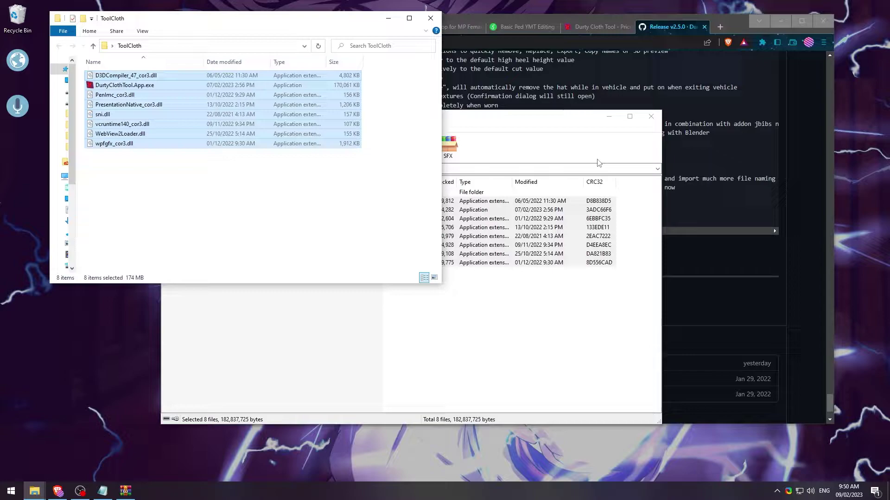
click(651, 117)
drag(247, 18, 258, 52)
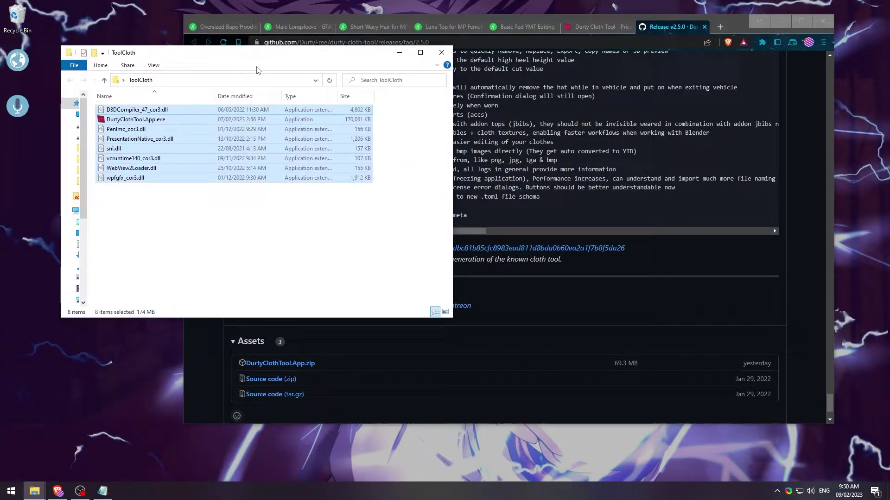
drag(725, 24, 787, 85)
click(163, 209)
Launch DurtyClothTool.App.exe and accept the offered 2.5.0.1 update.
double_click(136, 119)
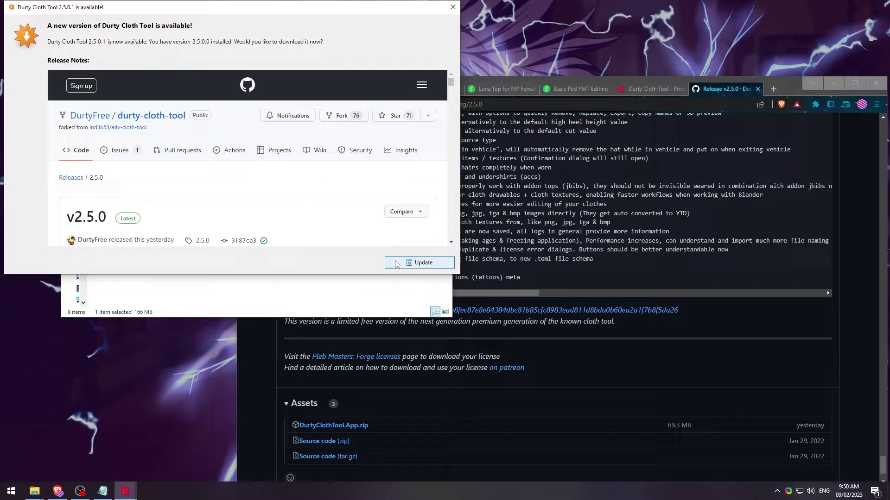
click(409, 264)
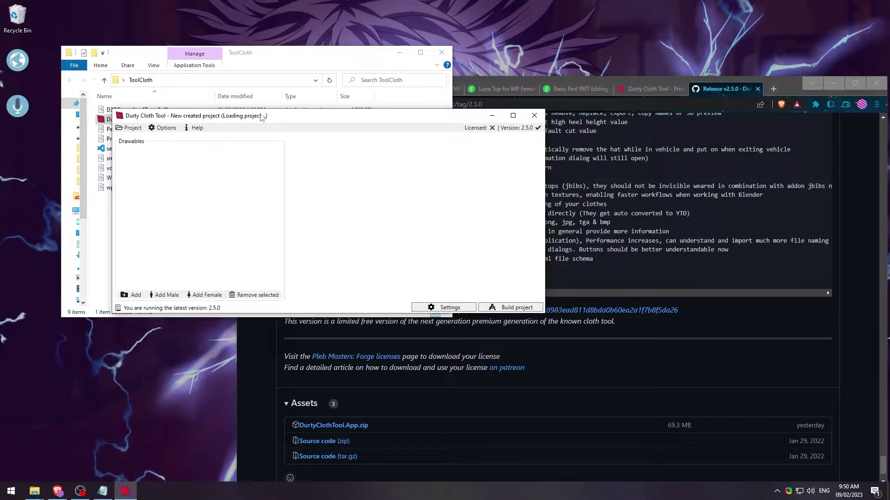
drag(262, 116, 212, 109)
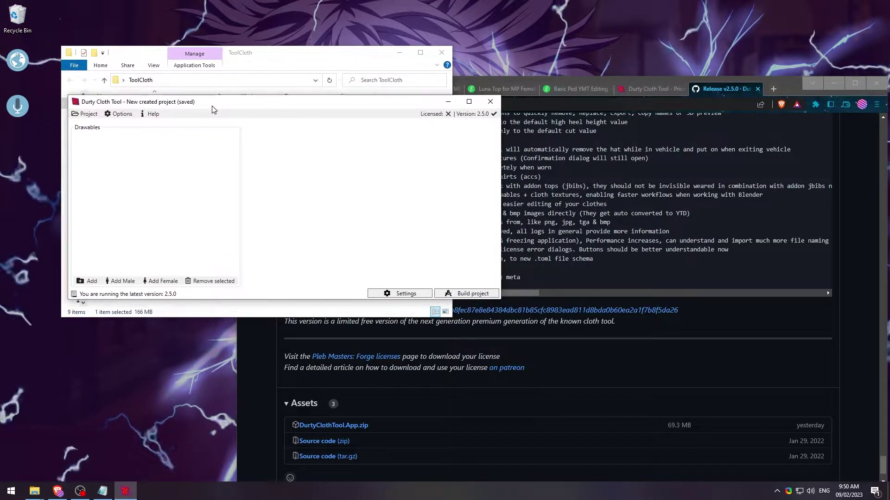
click(759, 93)
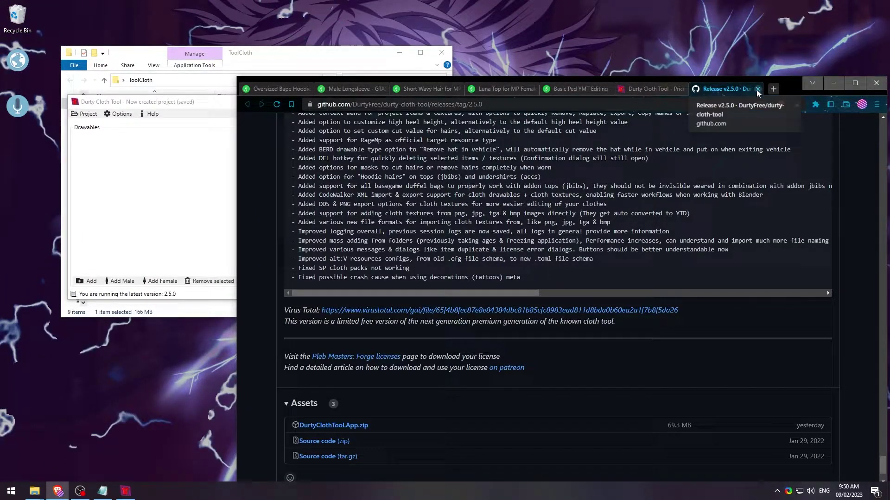
Close the GitHub release and Durty Cloth Tool pricing tabs.
click(759, 90)
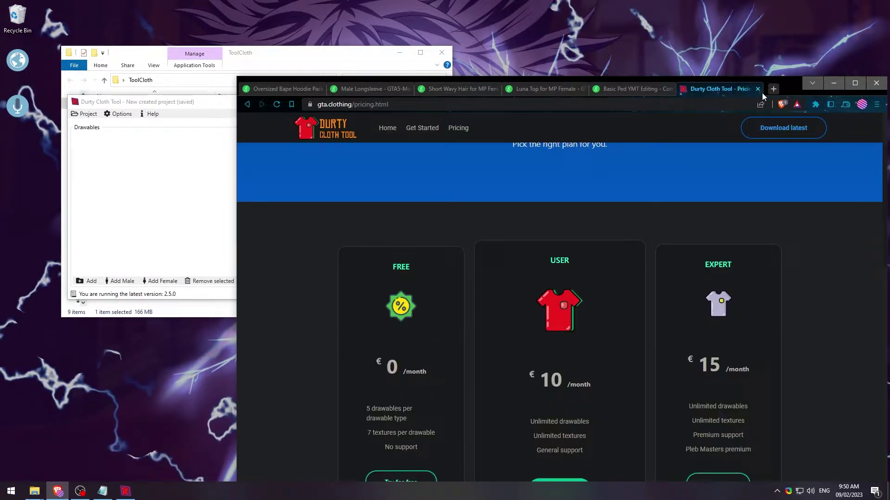
click(757, 89)
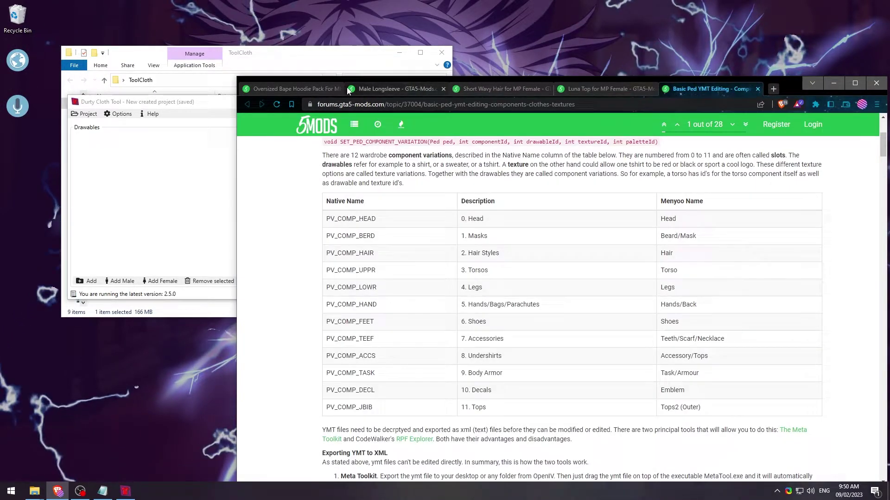
drag(795, 87, 772, 45)
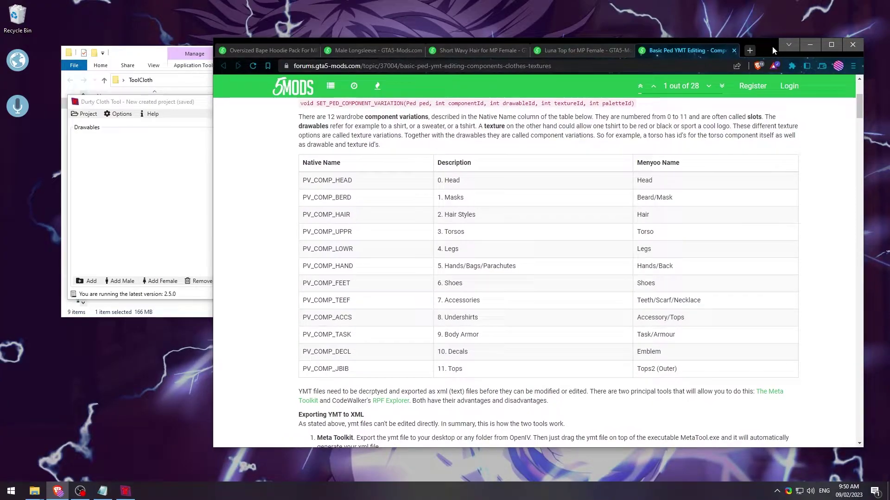
Highlight the HEAD, BERD, HAIR, LOWR and JBIB rows of the PV_COMP component table.
drag(352, 180, 302, 181)
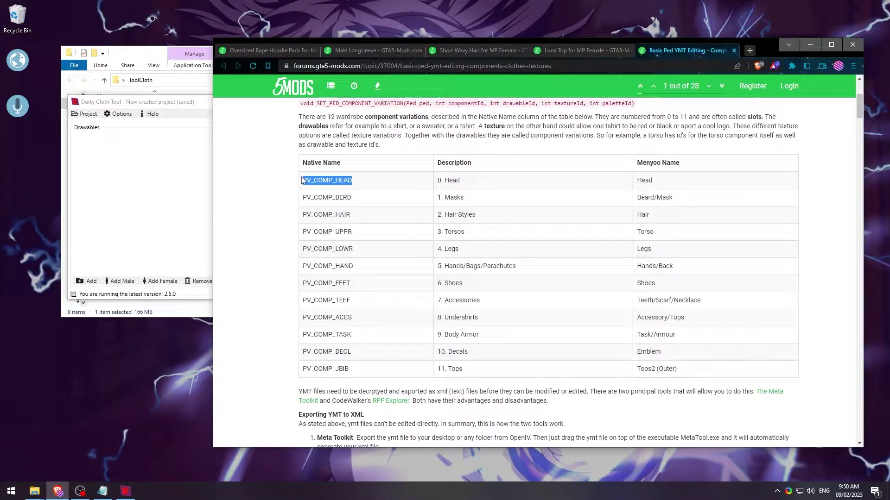
drag(351, 197, 302, 197)
drag(350, 214, 302, 214)
drag(352, 180, 342, 215)
drag(353, 248, 338, 248)
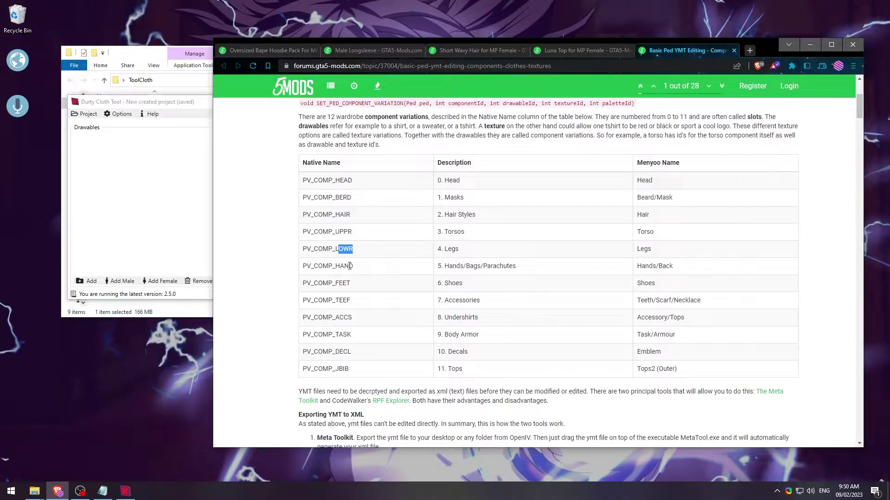
drag(349, 369, 338, 369)
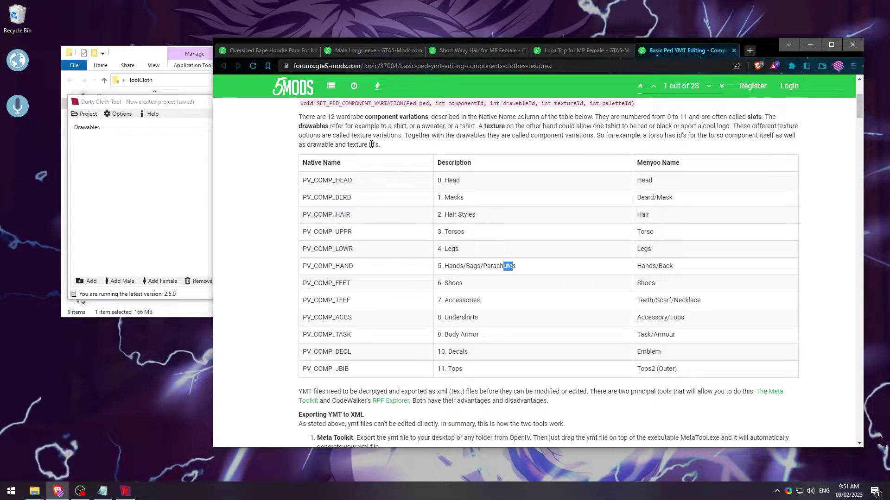
scroll(431, 134, up, 4)
scroll(464, 143, down, 15)
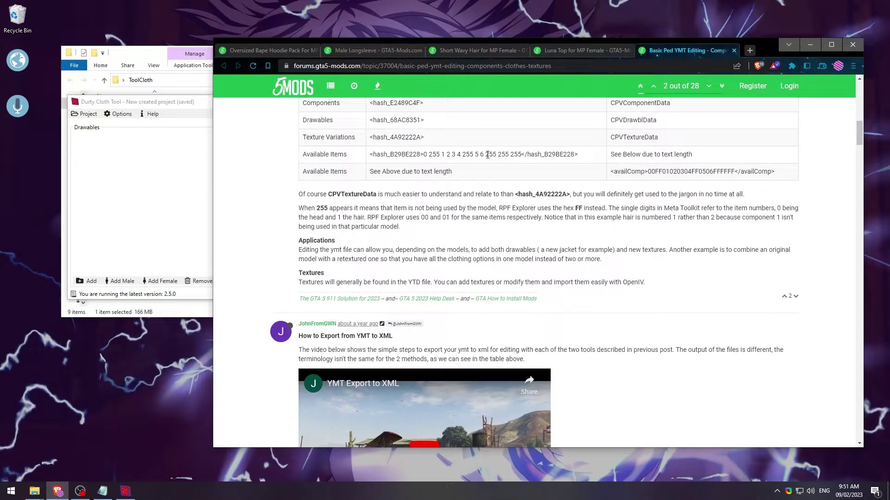
scroll(479, 174, up, 10)
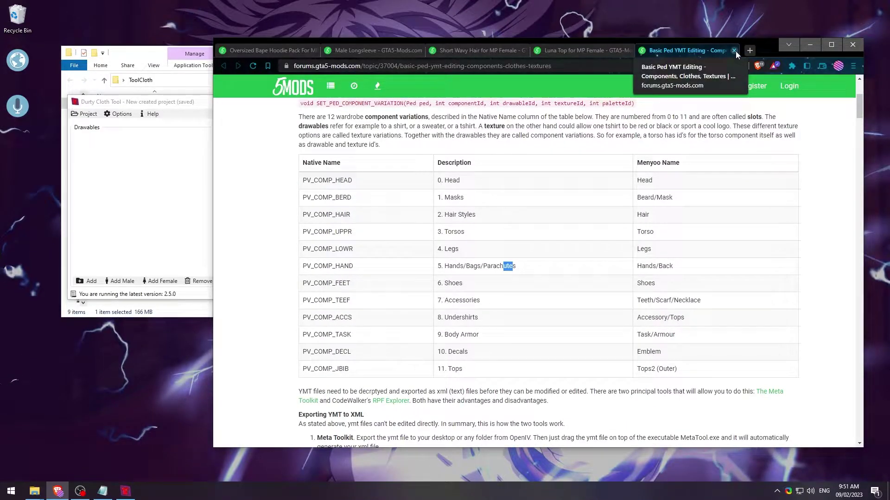
Close the Basic Ped YMT Editing tab and look through the four open mod pages.
click(734, 50)
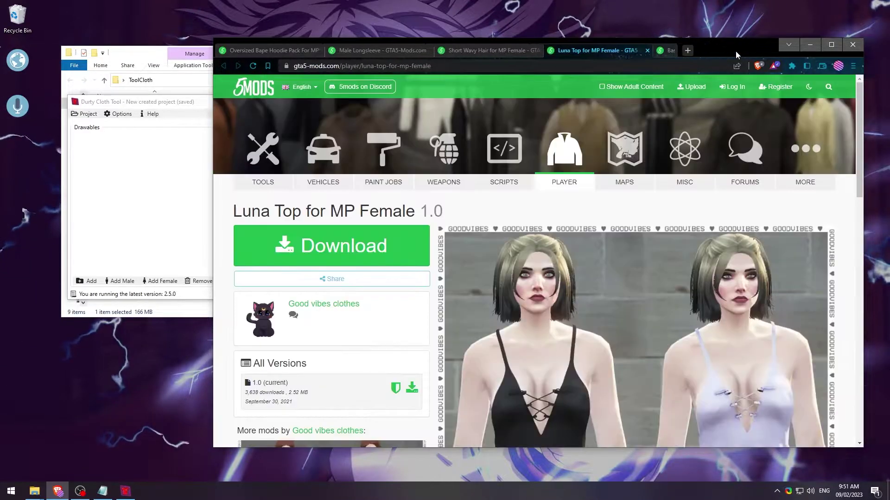
click(256, 51)
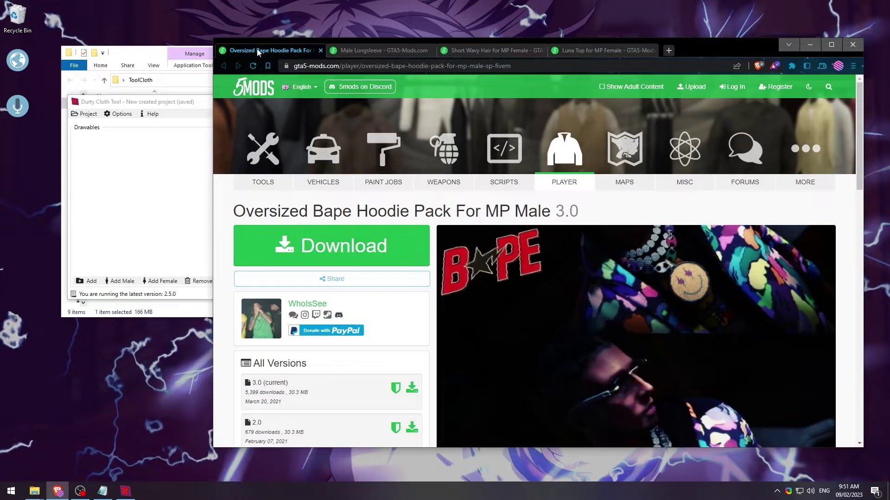
click(393, 51)
click(491, 52)
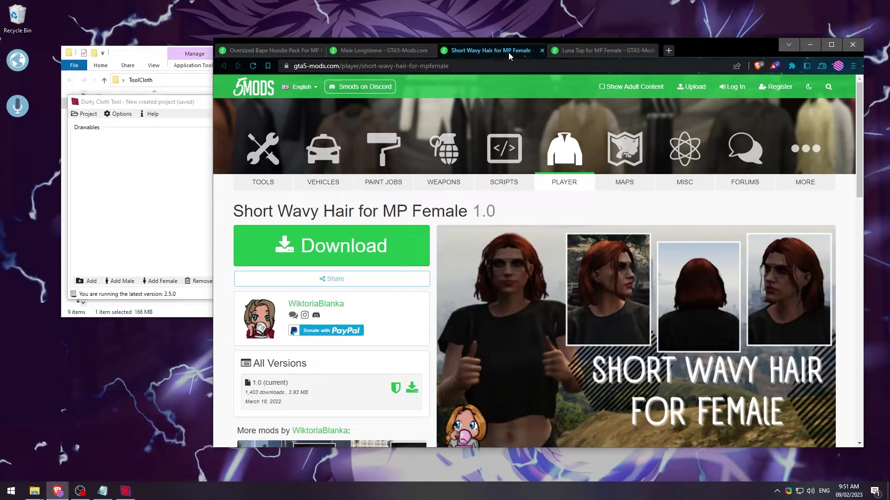
click(602, 51)
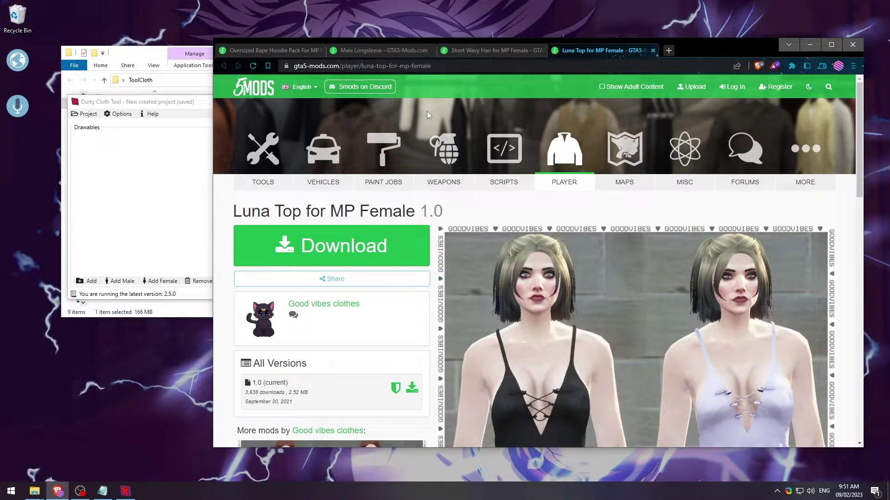
Download the Bape Hoodie Pack, Male Longsleeve, Short Wavy Hair and Luna Top archives.
click(263, 50)
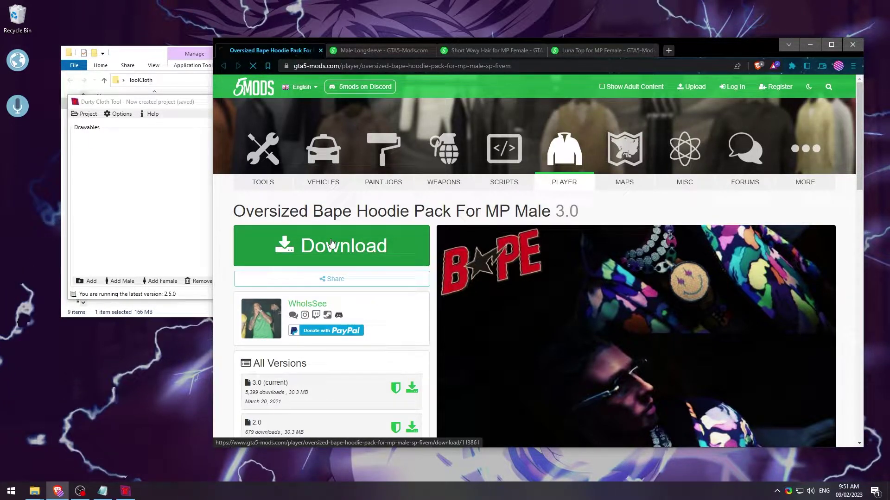
click(371, 47)
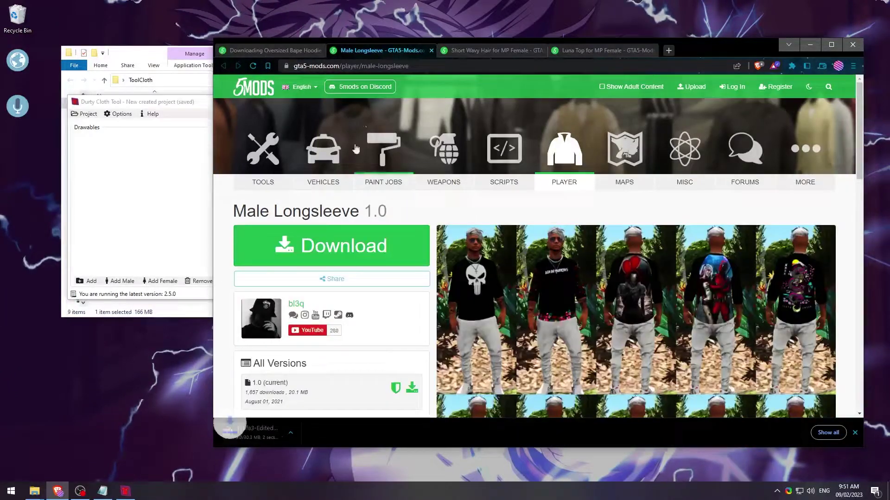
click(332, 246)
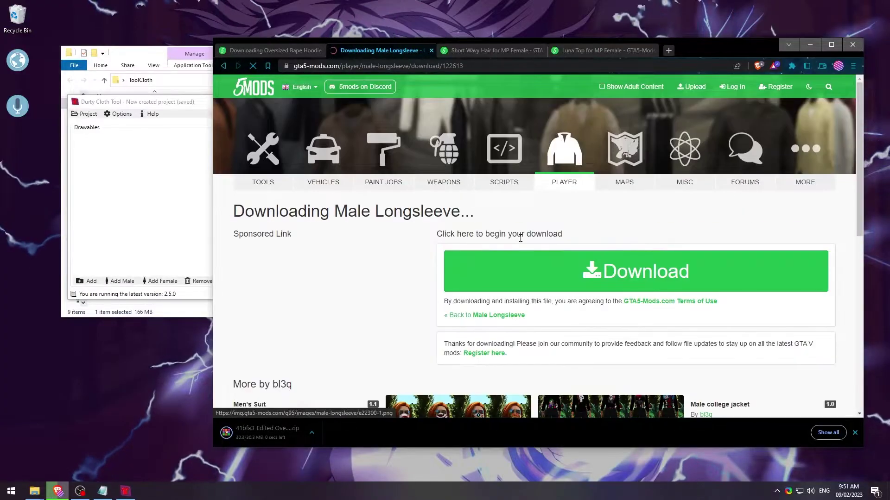
click(477, 51)
click(408, 245)
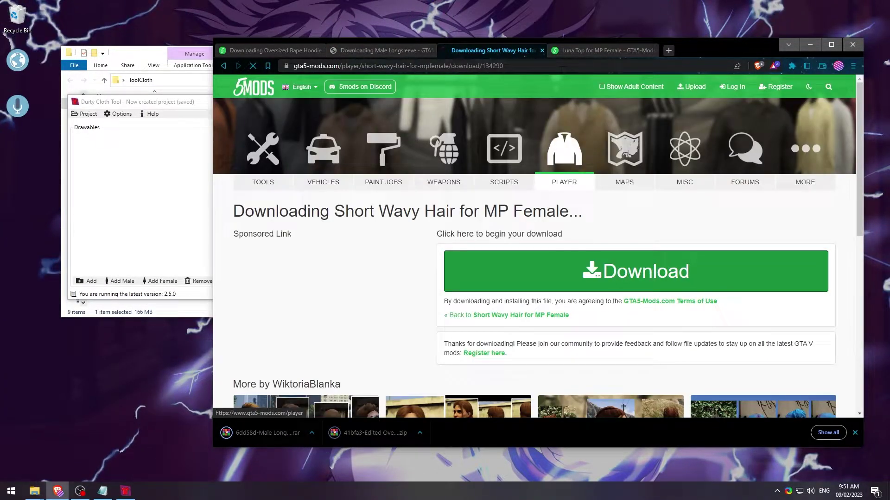
click(602, 51)
click(331, 246)
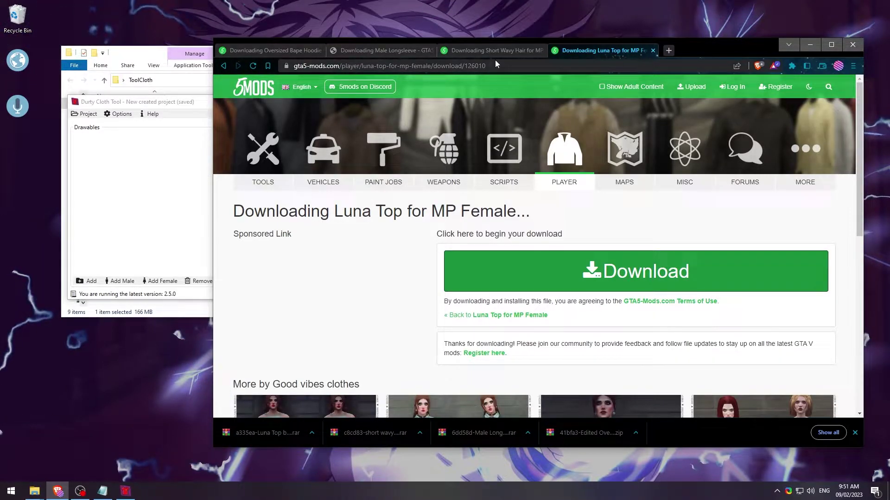
Extract the Edited Oversized Hoodie and Male Longsleeve folders onto the desktop.
drag(677, 50, 647, 75)
click(576, 452)
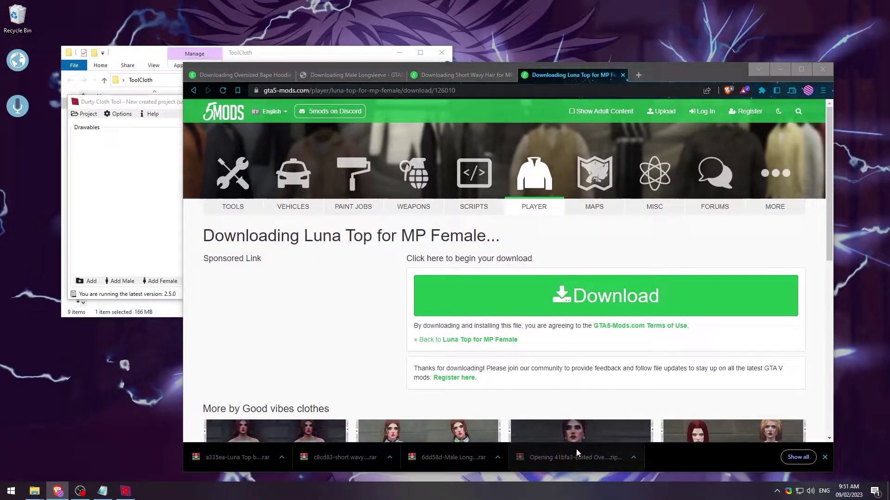
click(208, 201)
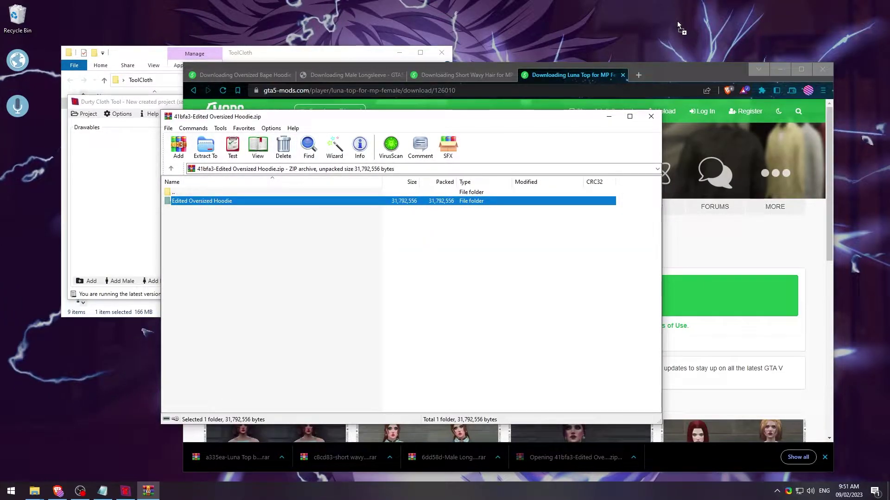
drag(677, 21, 677, 23)
click(651, 117)
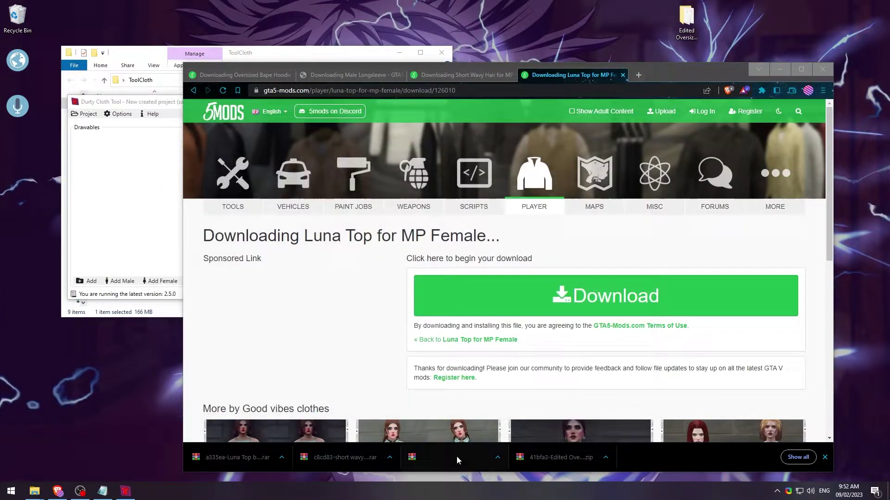
click(179, 203)
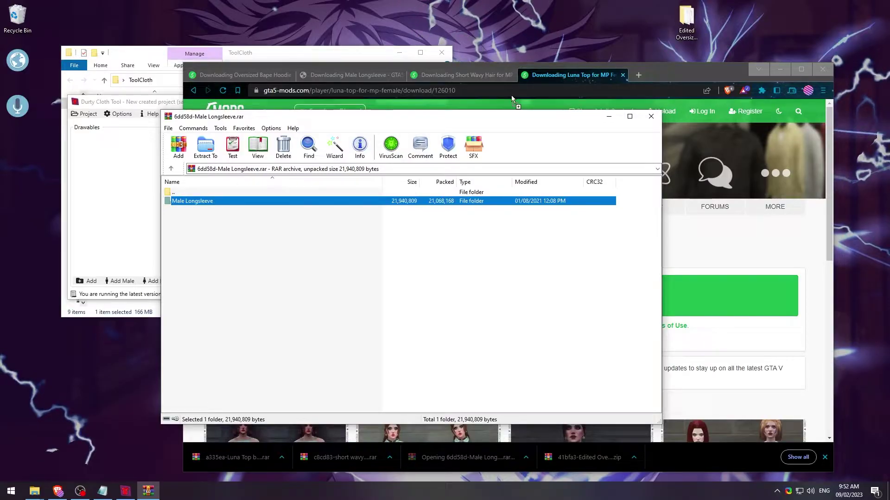
drag(649, 20, 684, 23)
click(651, 116)
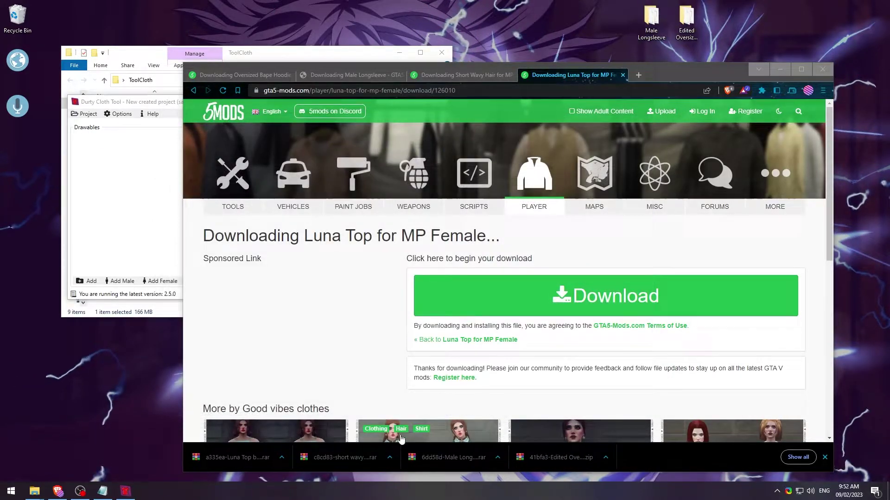
Extract the short wavy hair folder and the Luna Top Files folder onto the desktop.
click(190, 202)
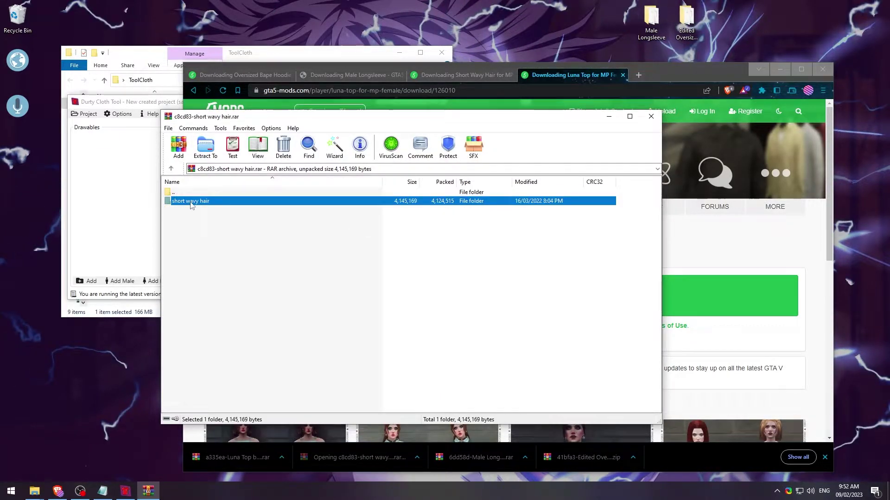
drag(601, 25, 610, 44)
click(651, 116)
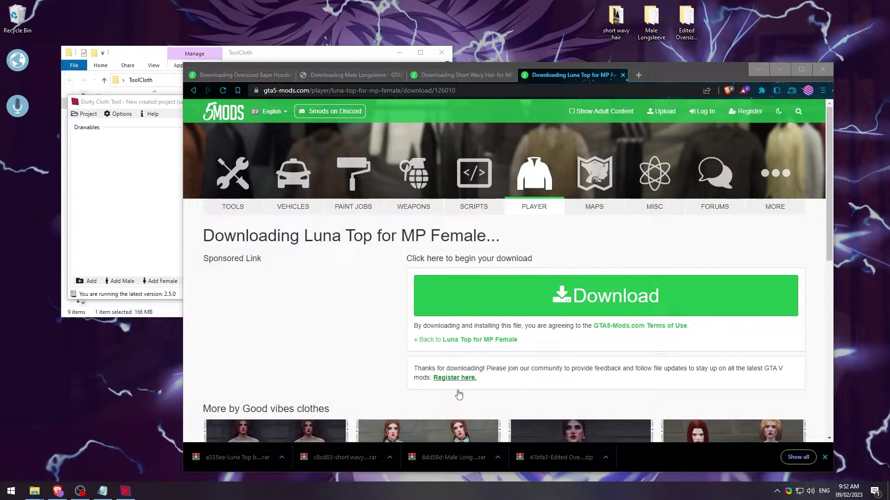
click(258, 453)
click(184, 204)
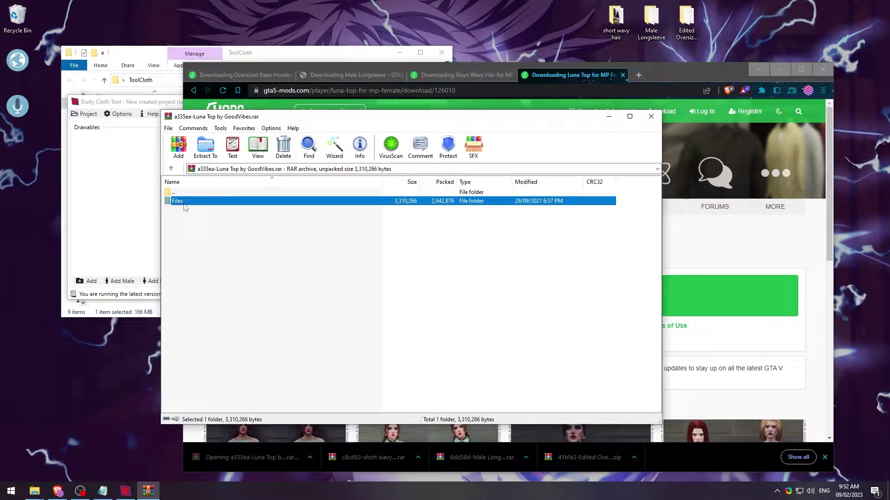
drag(516, 64, 585, 16)
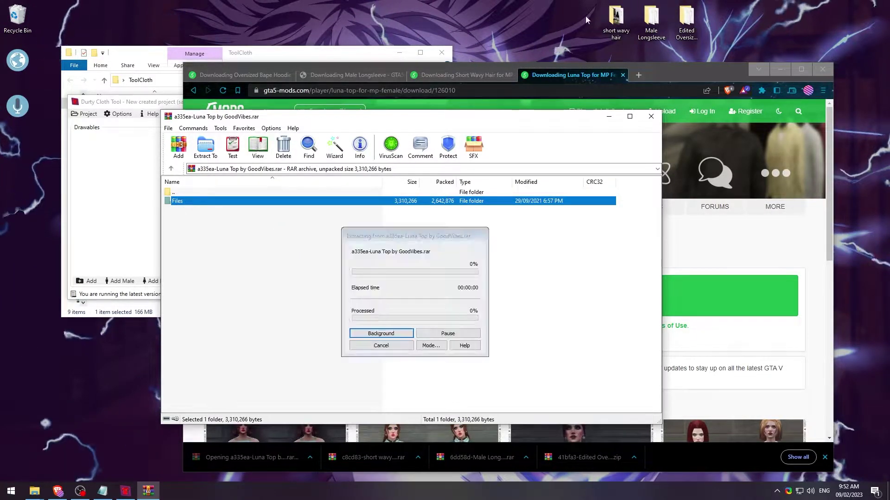
click(651, 117)
Close Brave with all its tabs and close the ToolCloth folder window.
click(820, 69)
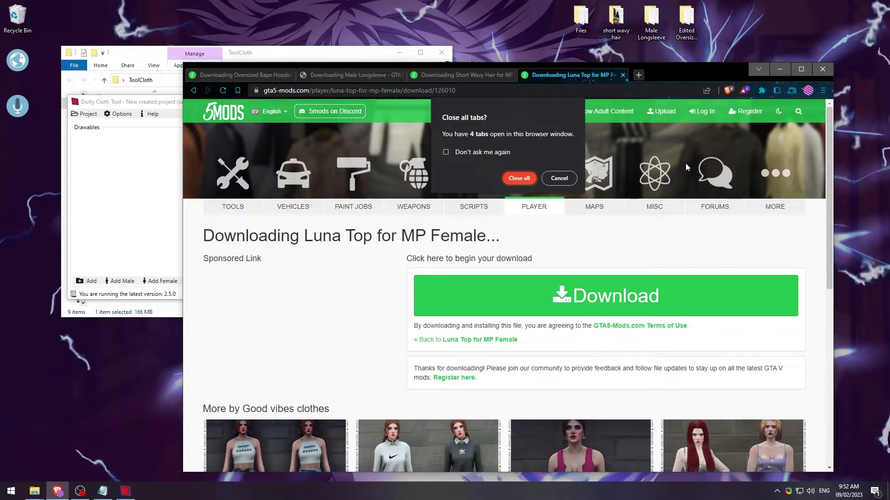
click(518, 178)
drag(246, 97, 392, 164)
click(440, 53)
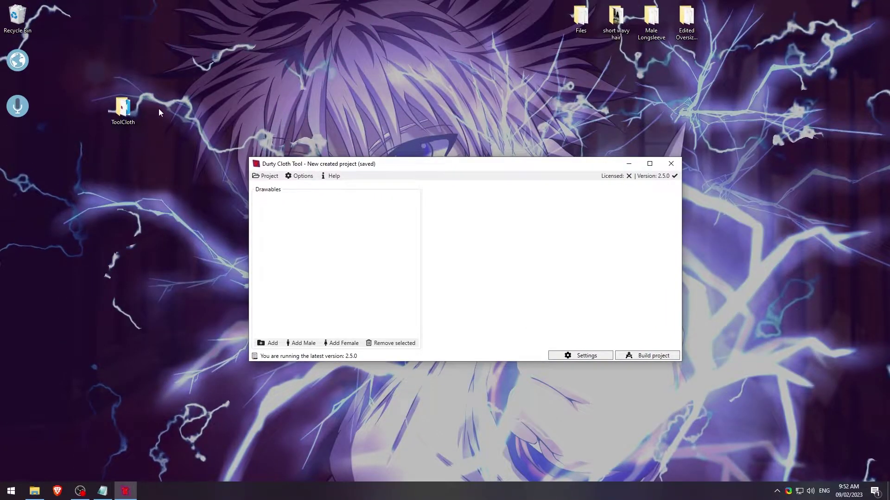
Move the ToolCloth icon to the top of the desktop beside the extracted folders.
drag(123, 107, 344, 20)
drag(508, 83, 722, 26)
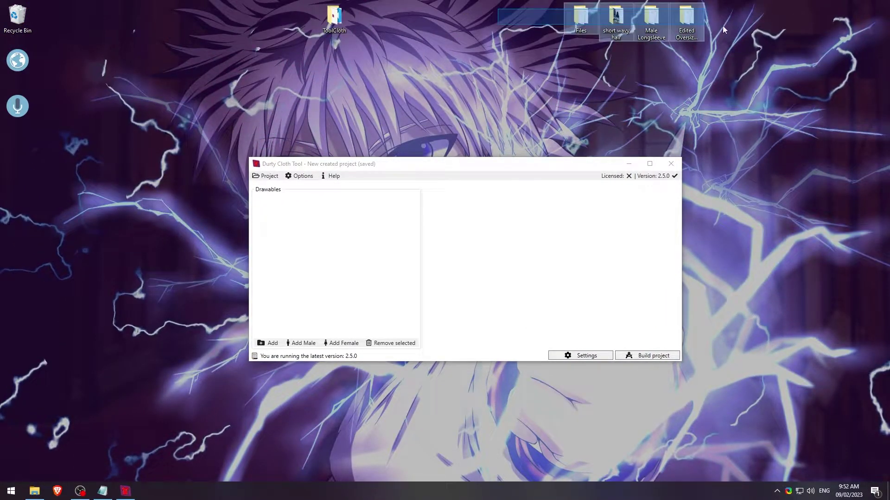
click(758, 169)
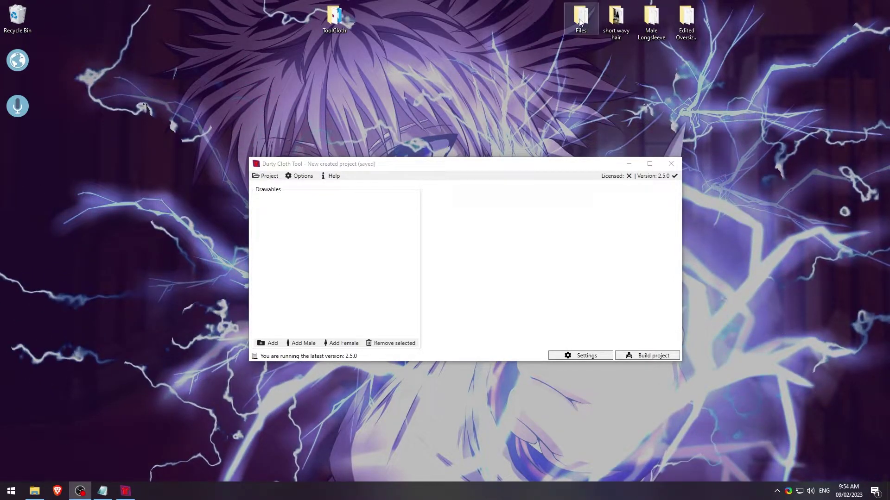
Open Files > Fivem and inspect its one ydd model and ten ytd textures.
double_click(581, 18)
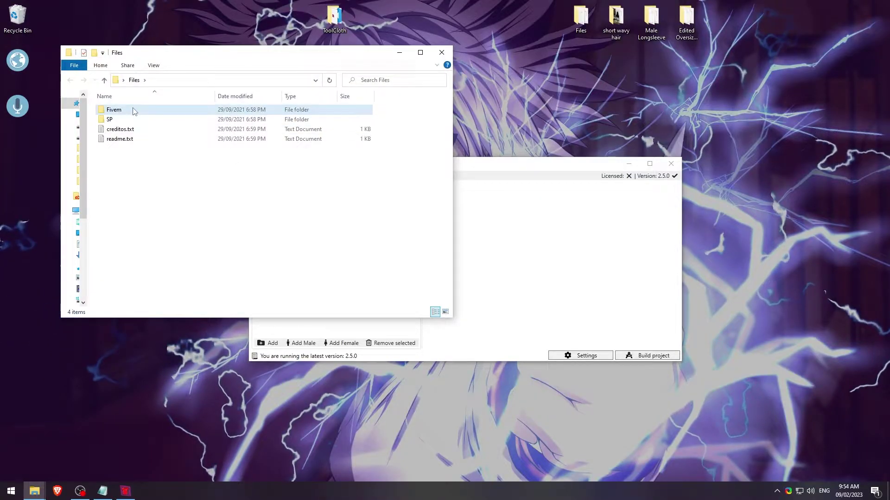
double_click(124, 108)
drag(176, 239, 131, 108)
click(205, 246)
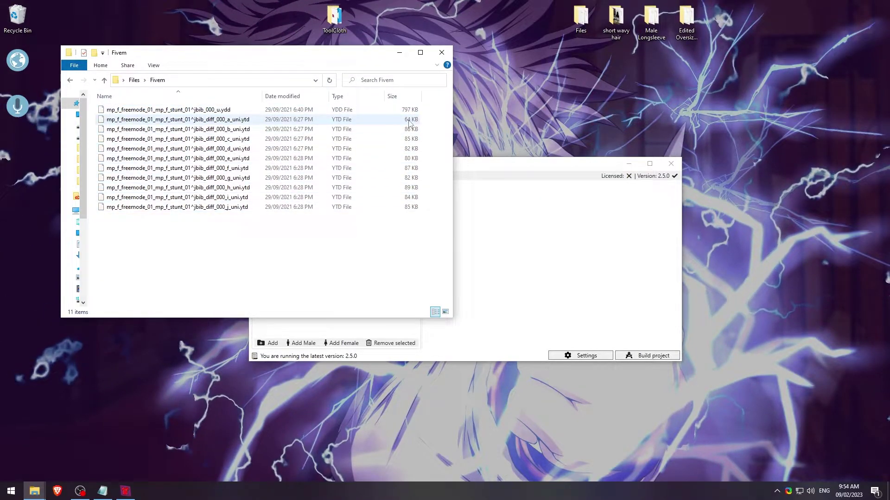
click(214, 112)
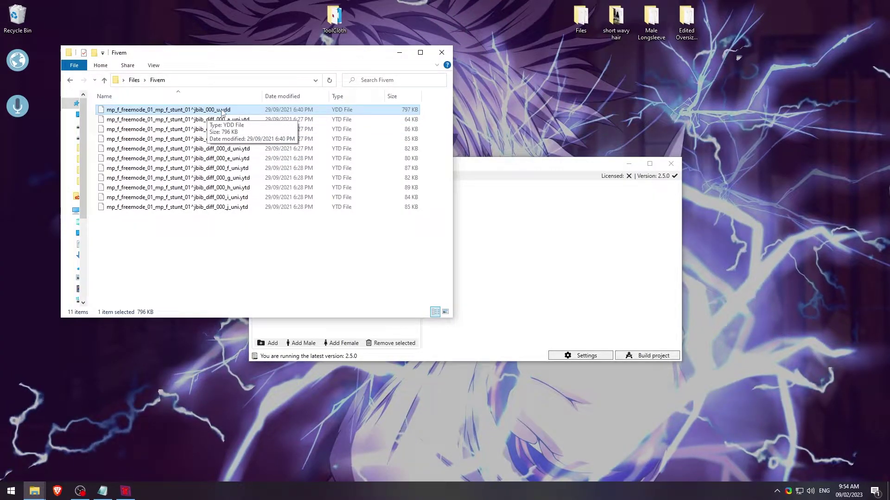
double_click(200, 111)
key(Escape)
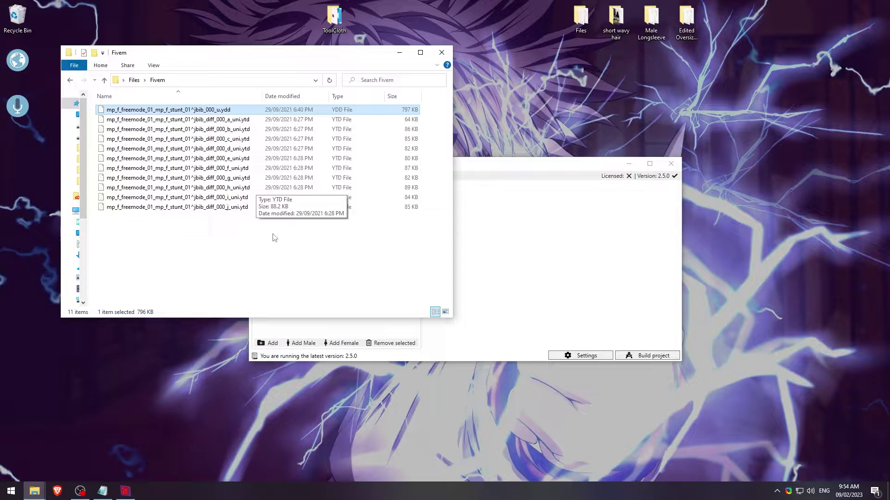
drag(218, 234, 194, 118)
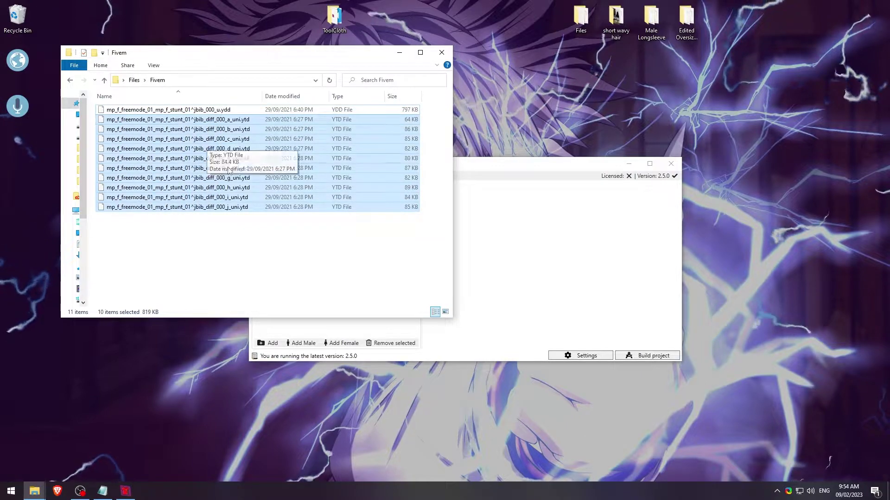
click(259, 246)
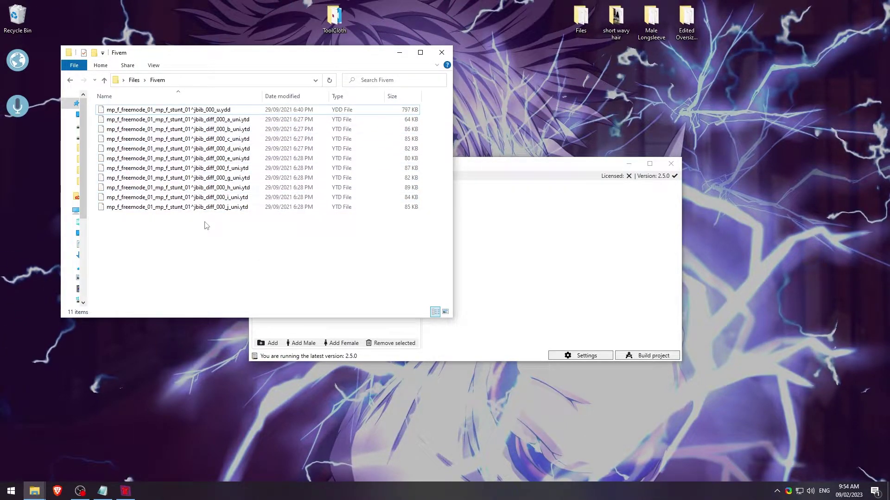
Open the Short Hair for MP Female FiveM folder and inspect its two hair files.
double_click(616, 18)
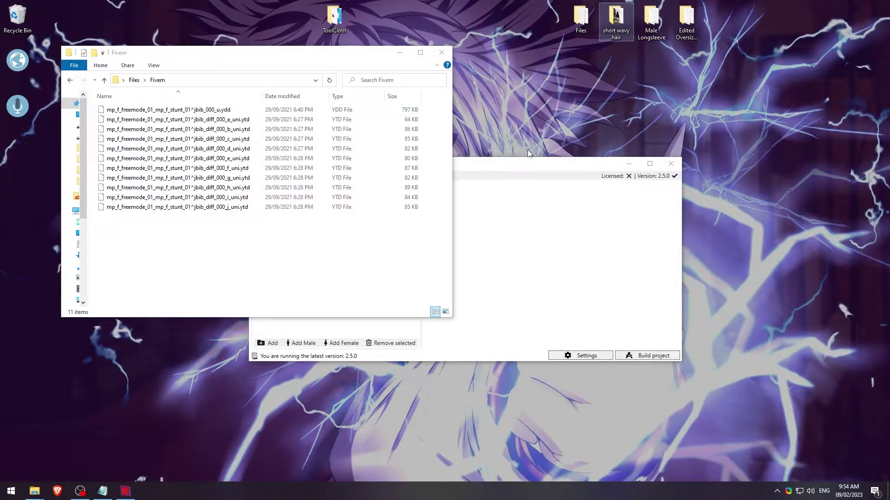
mouse_move(205, 66)
mouse_down()
mouse_move(324, 98)
mouse_move(232, 84)
mouse_move(325, 98)
mouse_move(228, 71)
mouse_up()
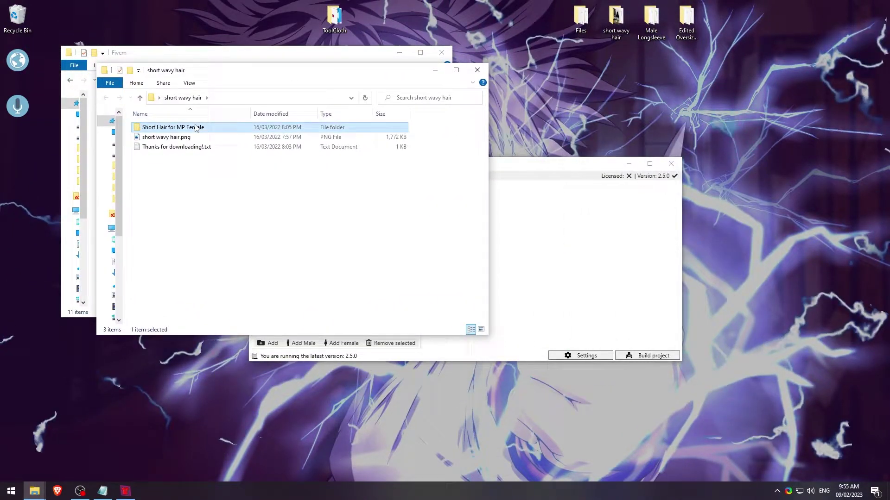
double_click(198, 127)
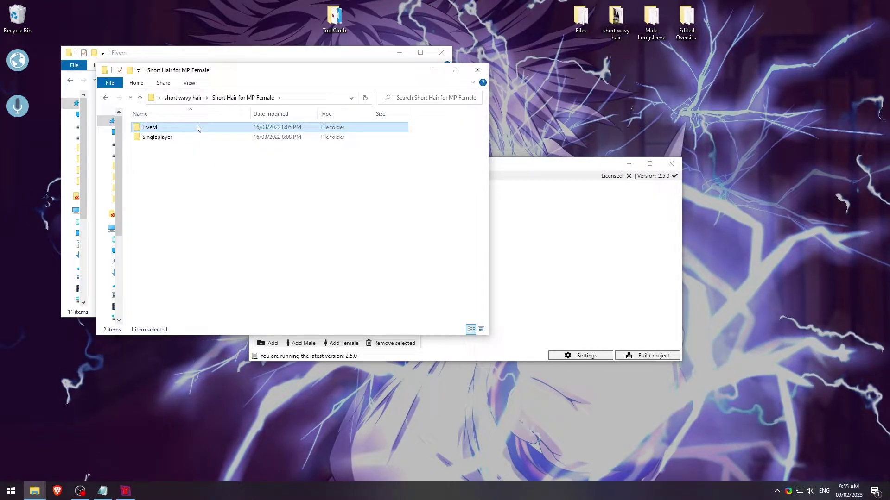
double_click(197, 127)
drag(297, 199, 269, 132)
click(277, 182)
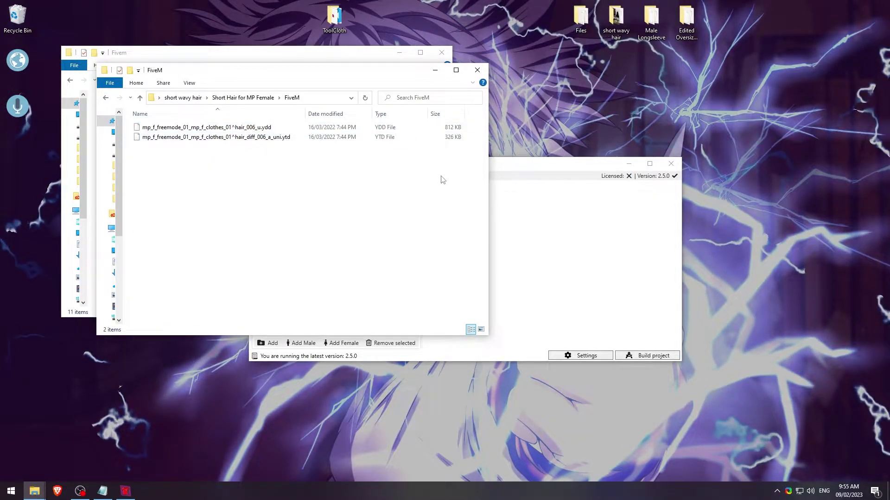
Inspect the Male Longsleeve texture files, then close that folder window.
double_click(651, 21)
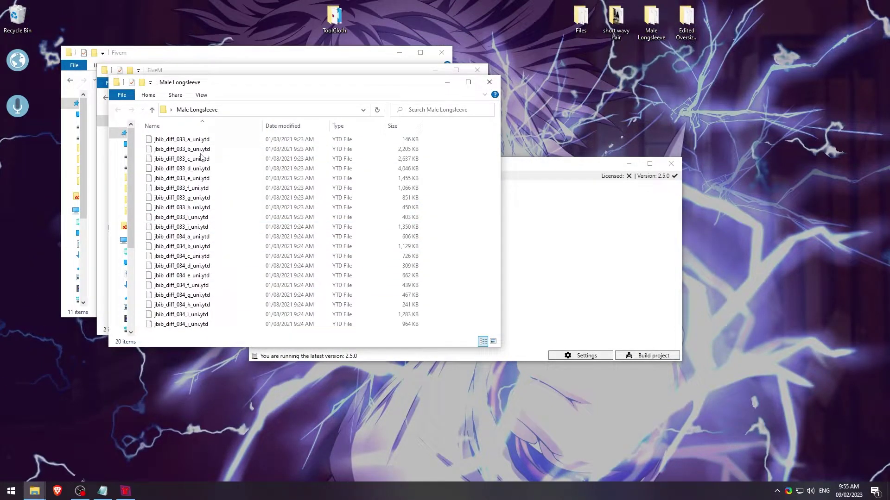
drag(181, 334, 229, 171)
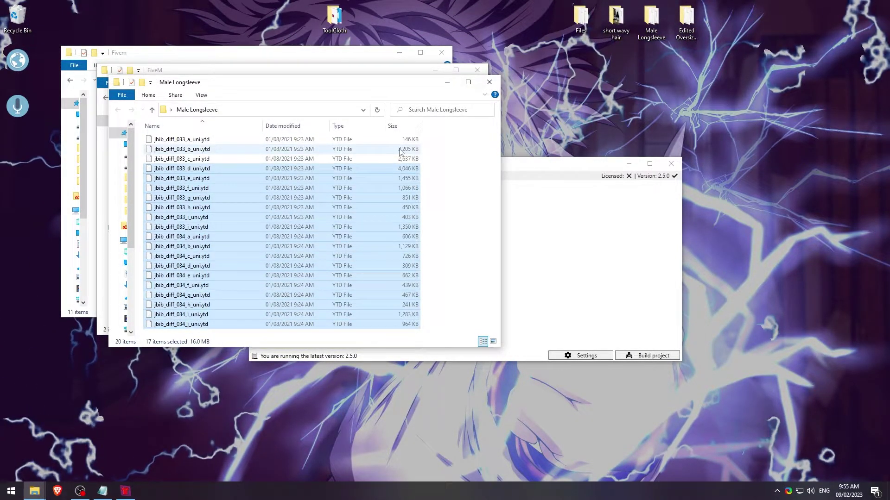
click(475, 208)
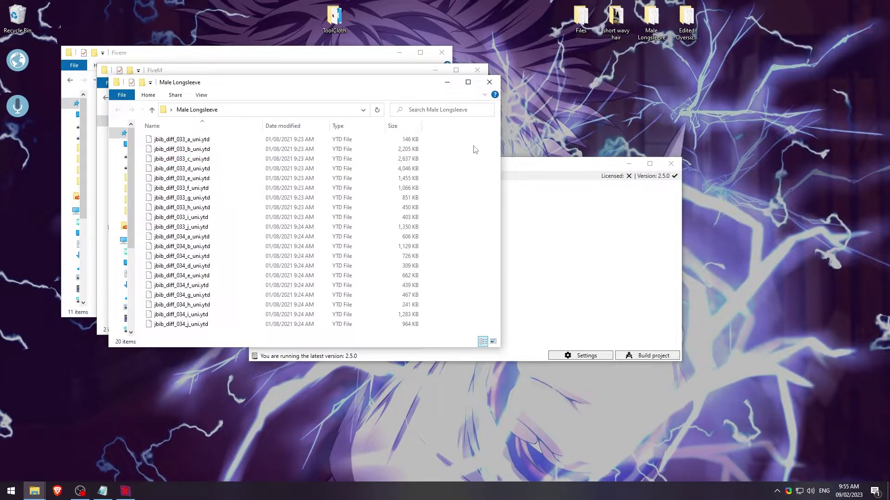
click(489, 82)
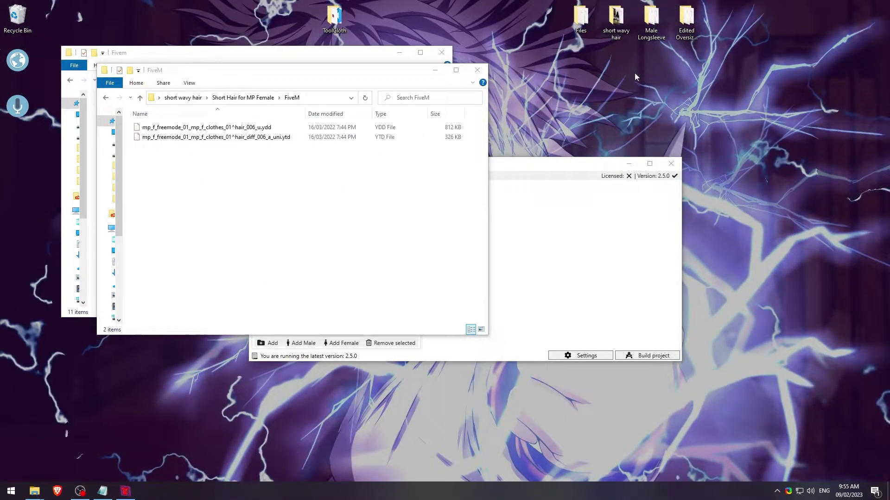
Open the Edited Oversized Hoodie folder and inspect its eleven texture files.
double_click(684, 16)
drag(213, 286, 167, 178)
click(468, 278)
drag(659, 22, 855, 433)
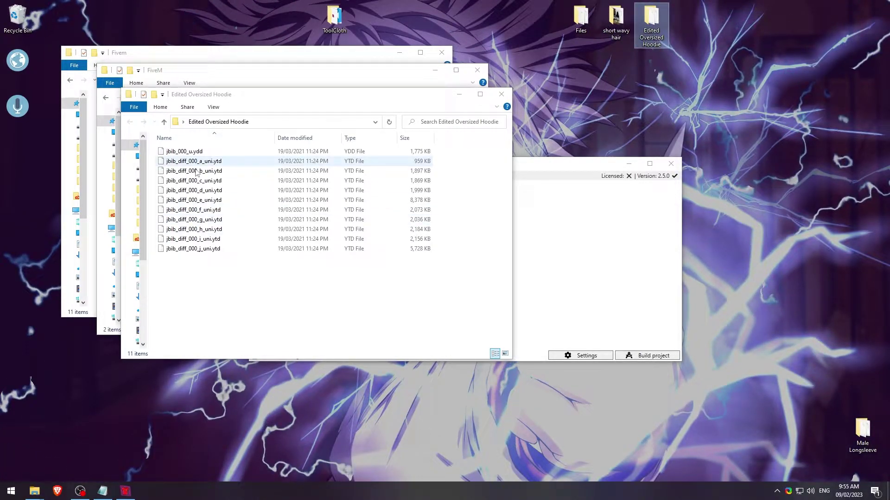
drag(269, 149, 195, 261)
Close the hoodie, hair and Fivem folder windows, leaving only Durty Cloth Tool.
click(502, 94)
click(477, 70)
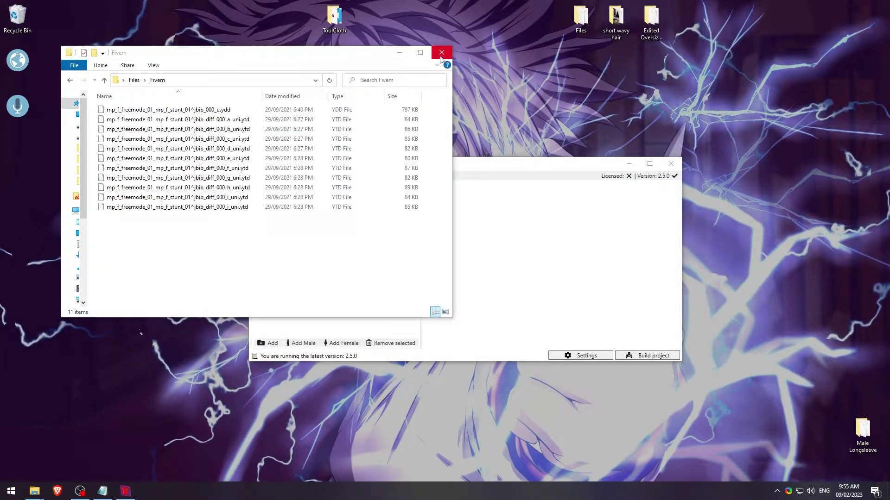
click(441, 52)
drag(323, 163, 285, 113)
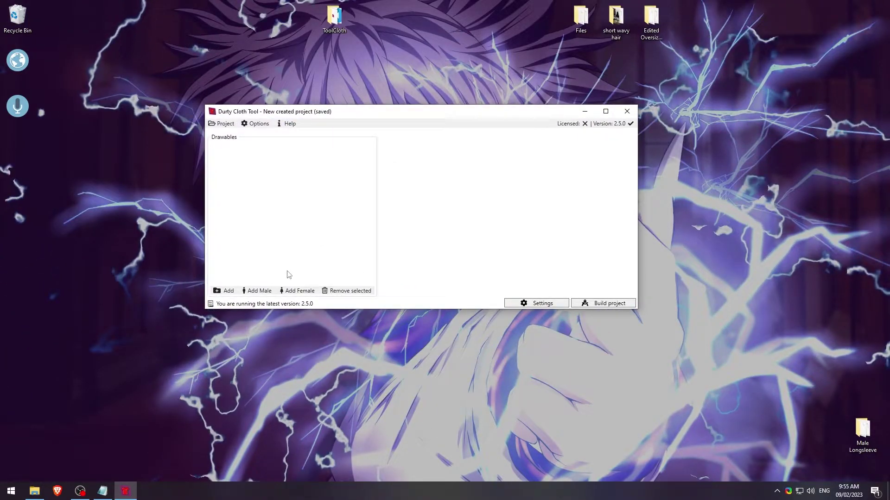
Start a new project and enter the project name Test_Project.
click(220, 124)
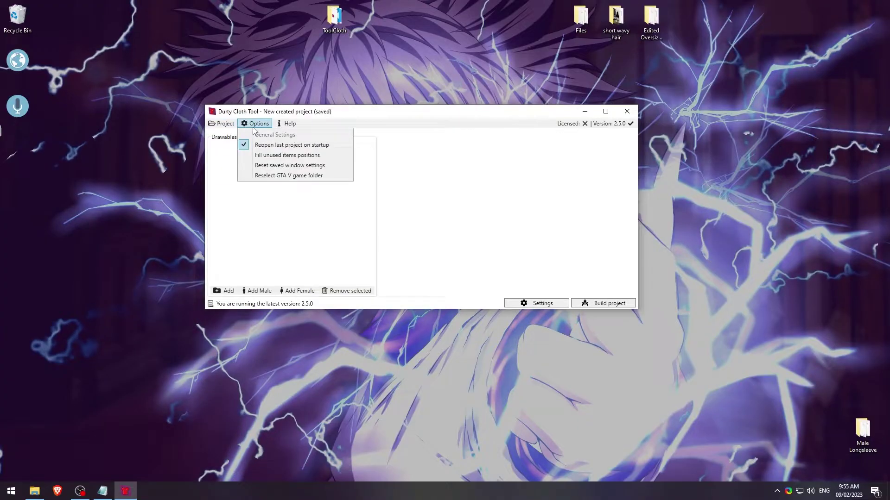
click(232, 134)
click(155, 121)
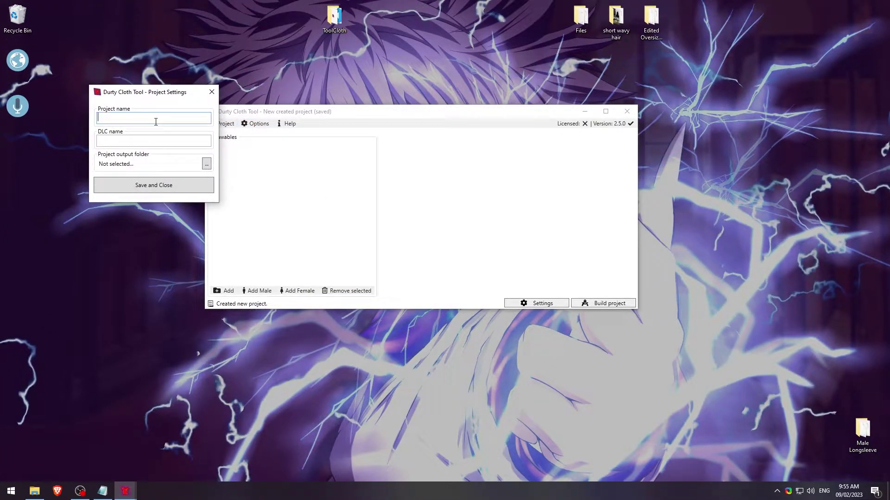
text(Test_Project)
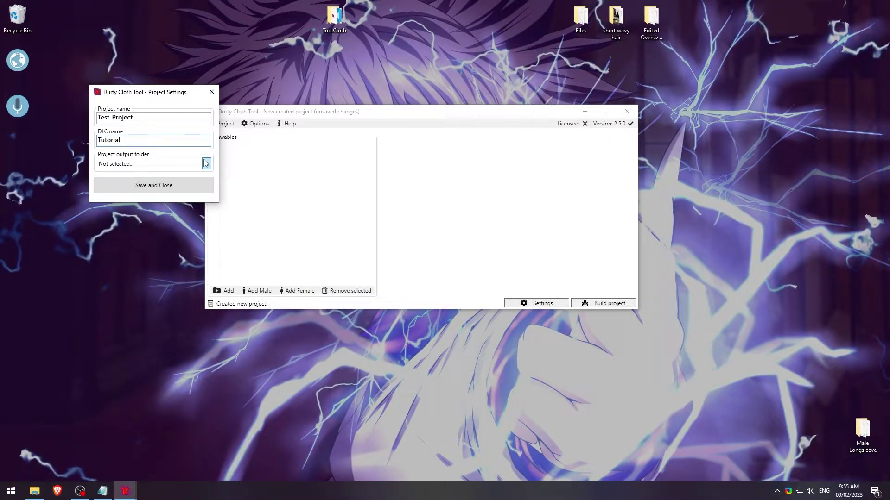
Create a new desktop folder named Tut.
right_click(38, 215)
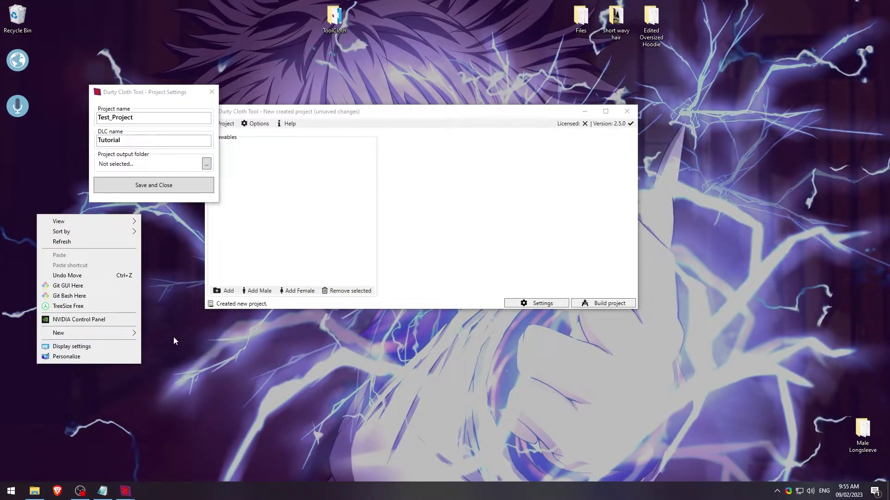
mouse_move(93, 333)
click(159, 334)
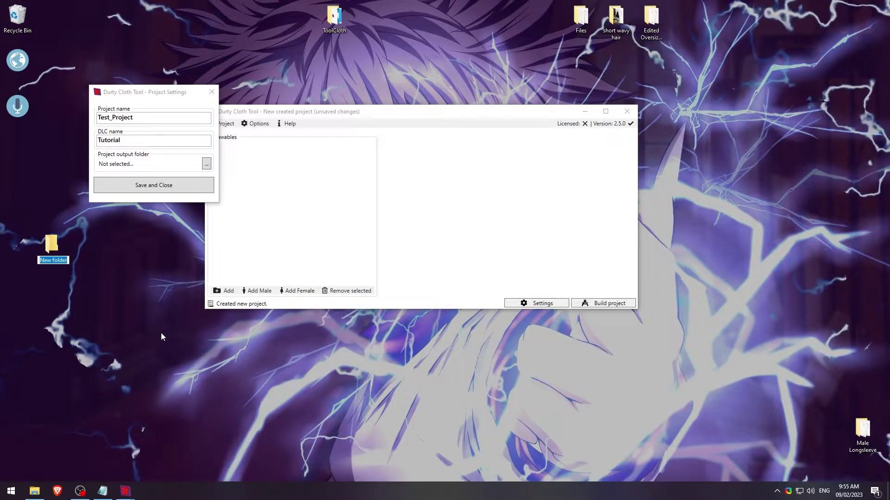
text(Tut)
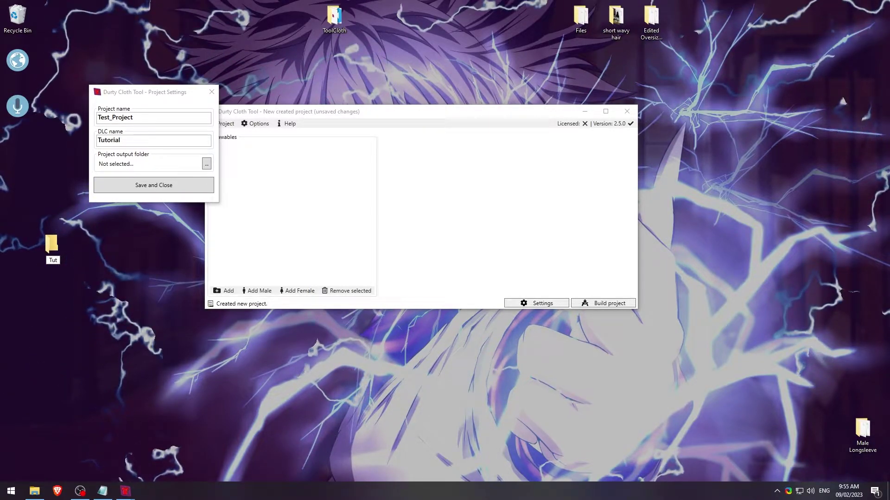
key(Return)
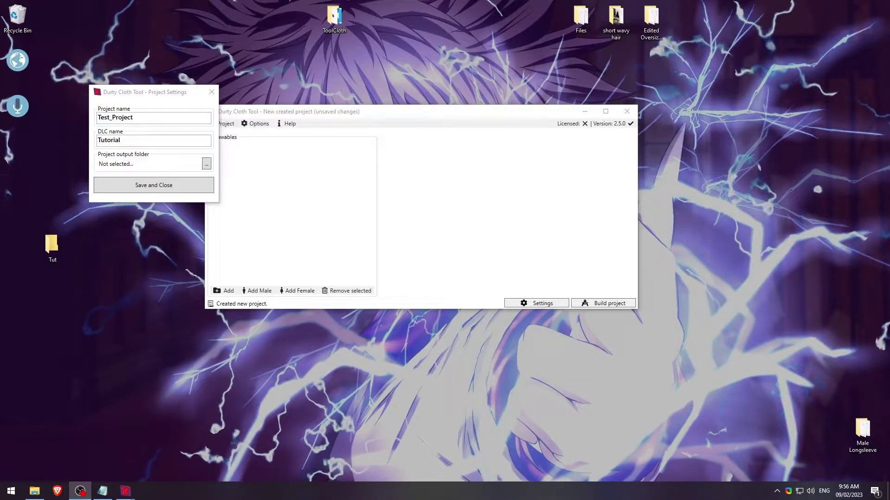
click(163, 212)
Choose the desktop Tut folder as output folder and save the project settings.
click(206, 164)
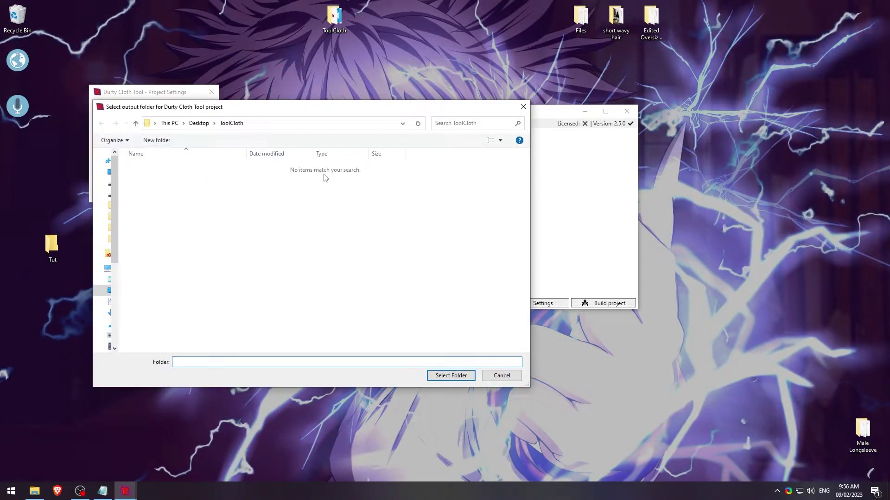
click(272, 123)
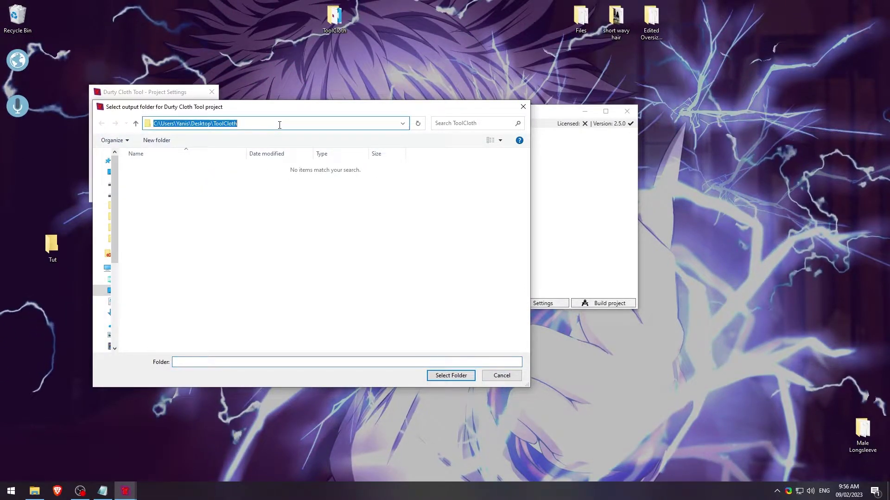
click(272, 124)
double_click(222, 123)
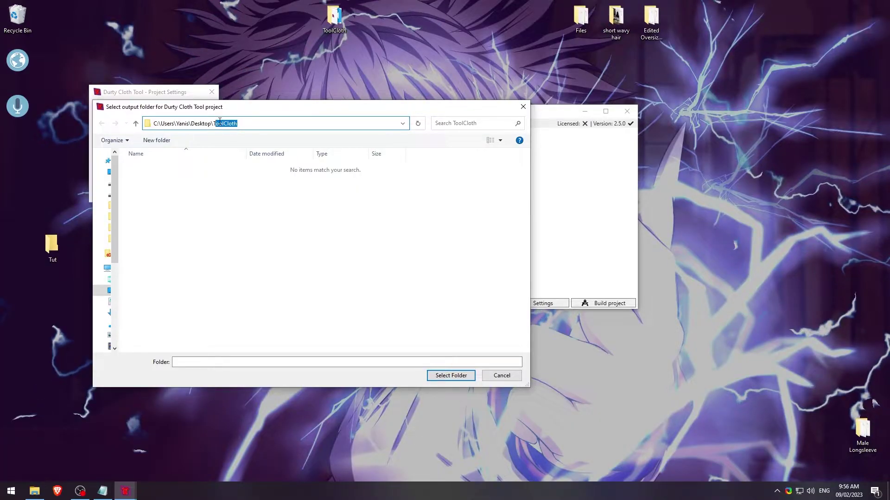
text(Tut)
key(Return)
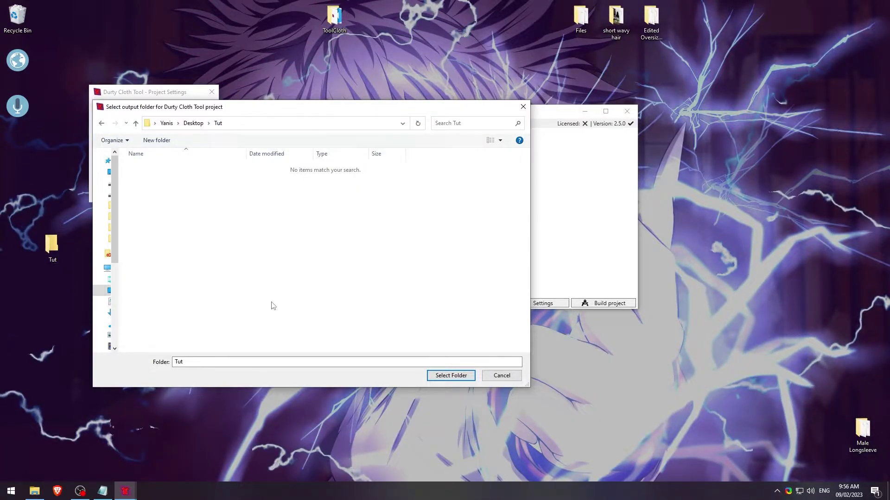
click(456, 376)
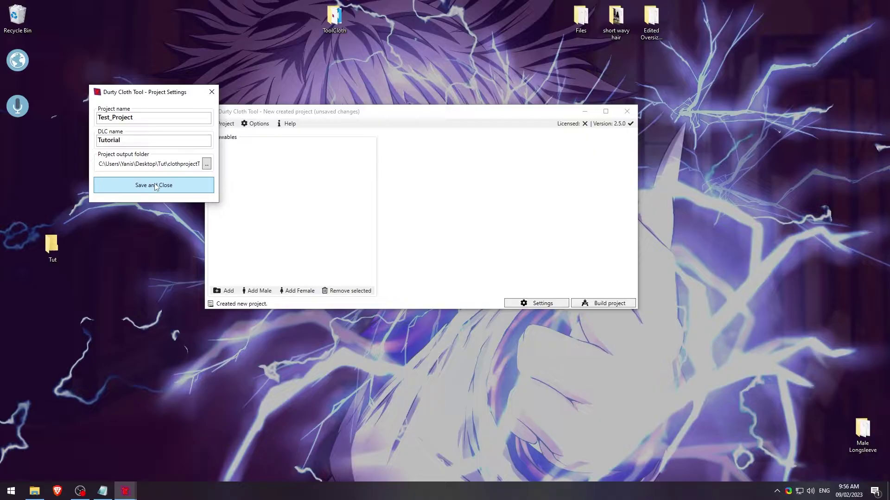
click(169, 186)
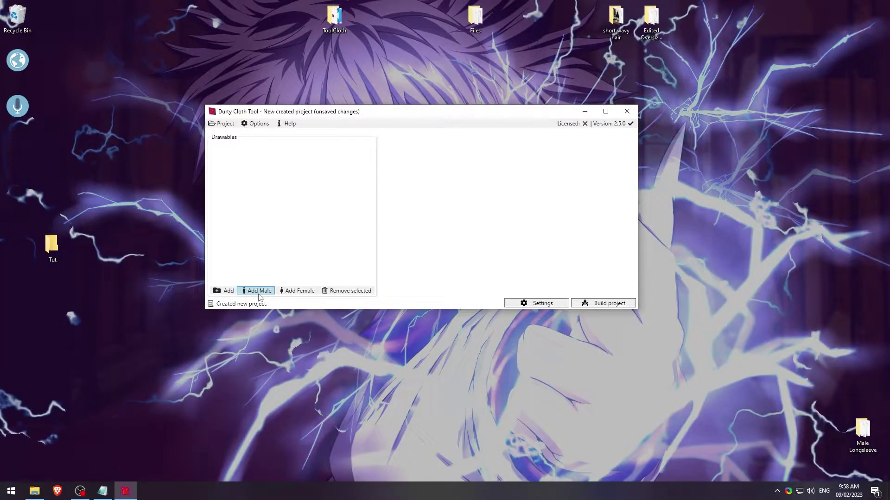
Add male clothes from the desktop Files > Fivem folder.
click(257, 291)
click(314, 311)
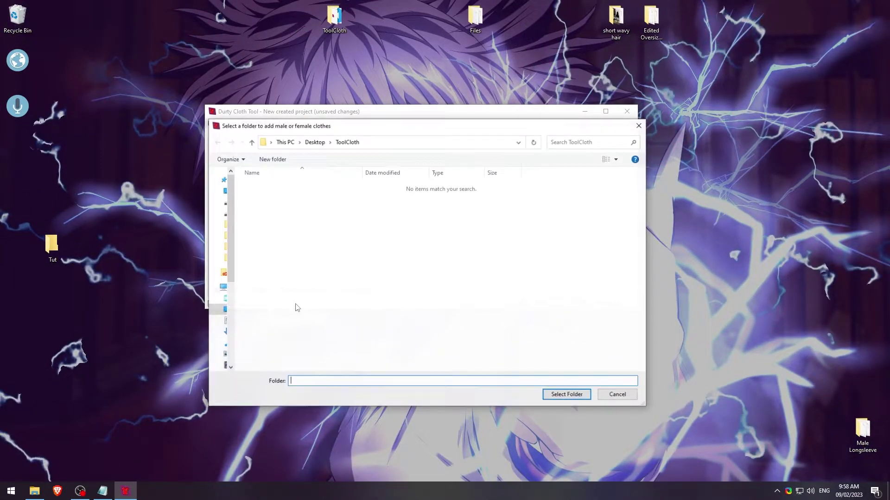
click(313, 142)
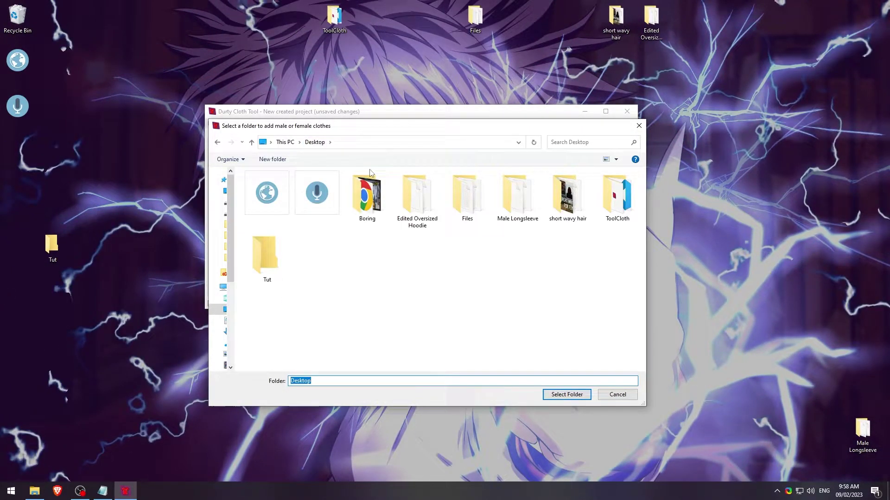
click(466, 194)
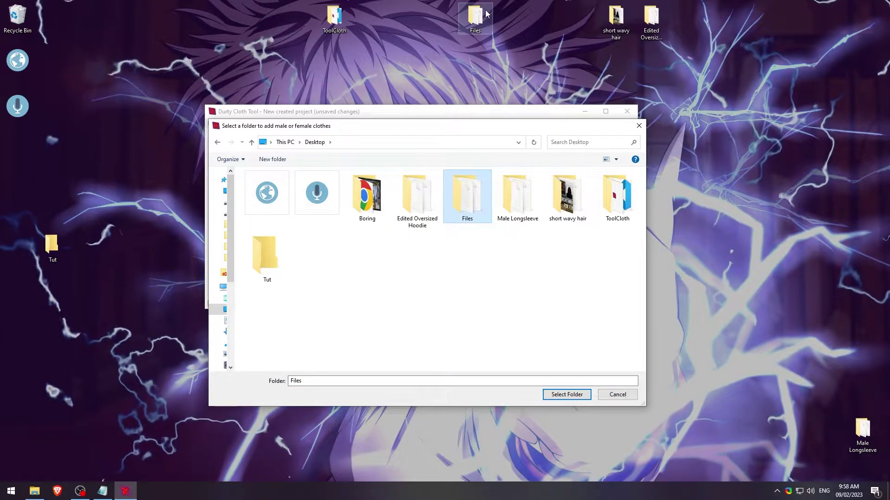
double_click(467, 196)
double_click(270, 187)
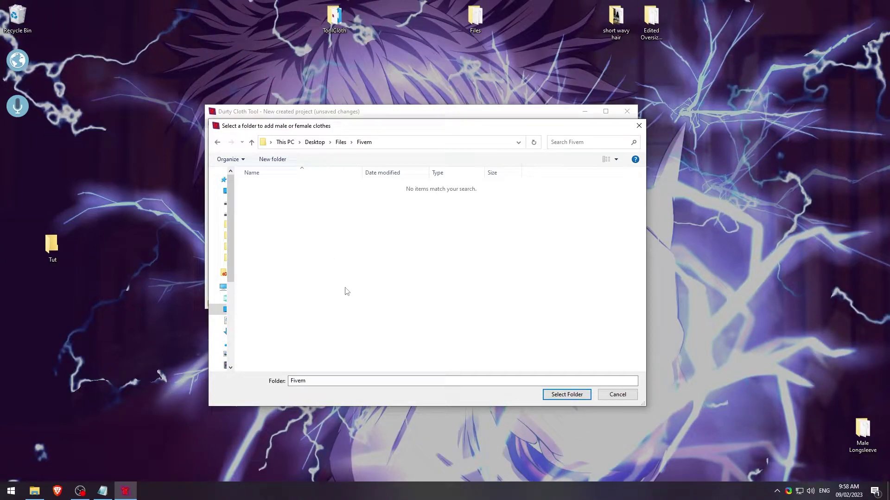
drag(321, 305, 292, 191)
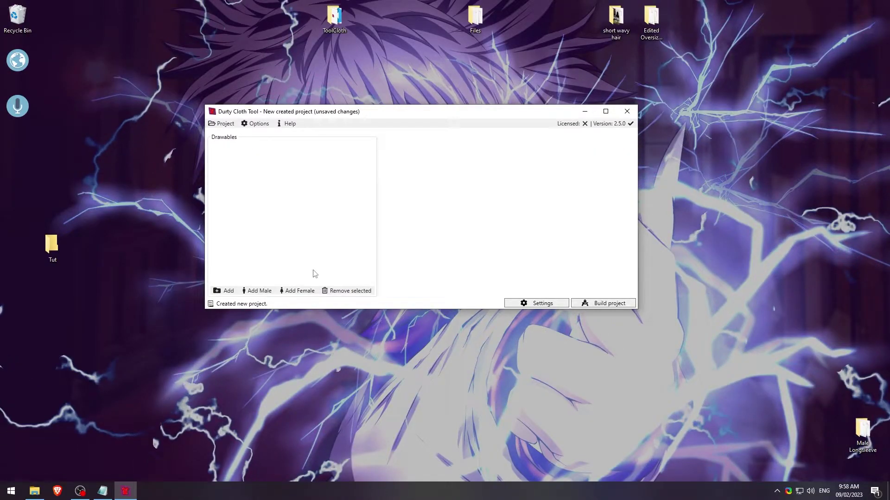
drag(314, 274, 315, 272)
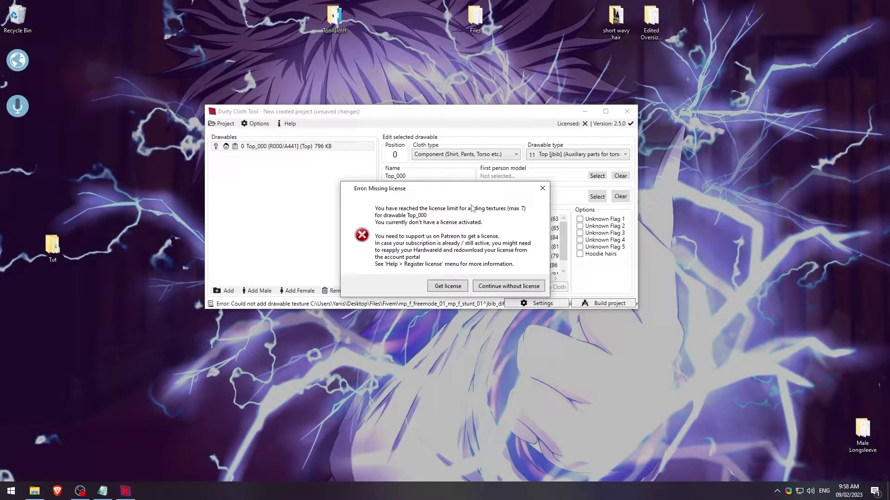
Check the ten texture files in Files > Fivem, then minimize that Explorer window.
click(479, 14)
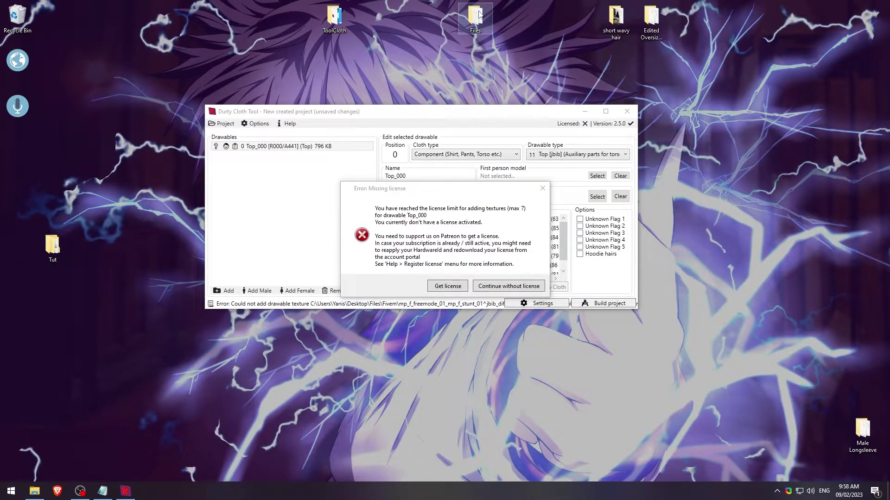
double_click(479, 14)
double_click(153, 127)
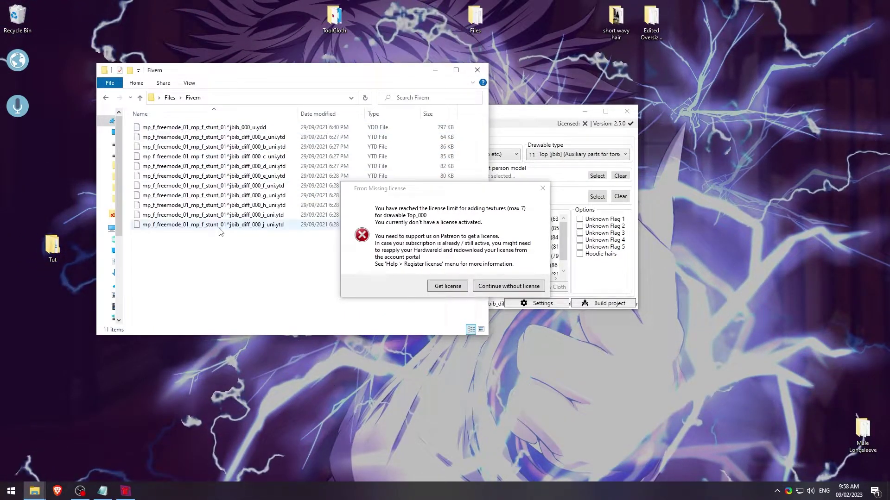
drag(219, 232, 185, 135)
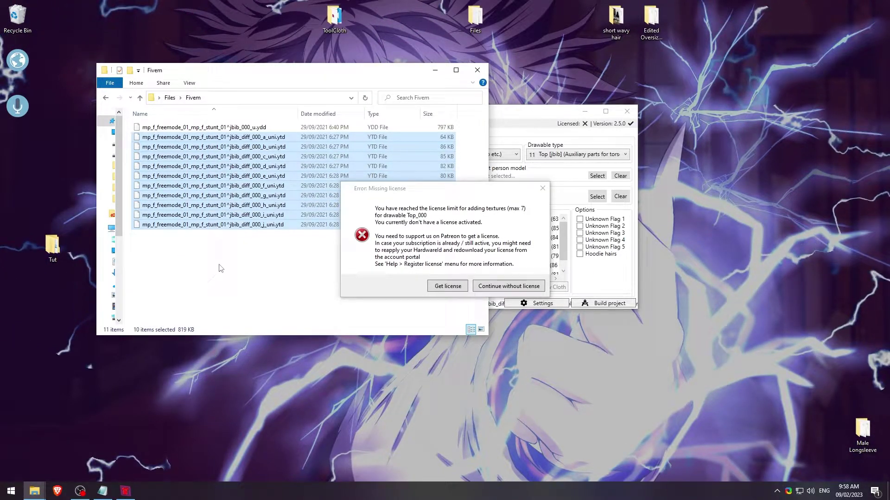
click(185, 306)
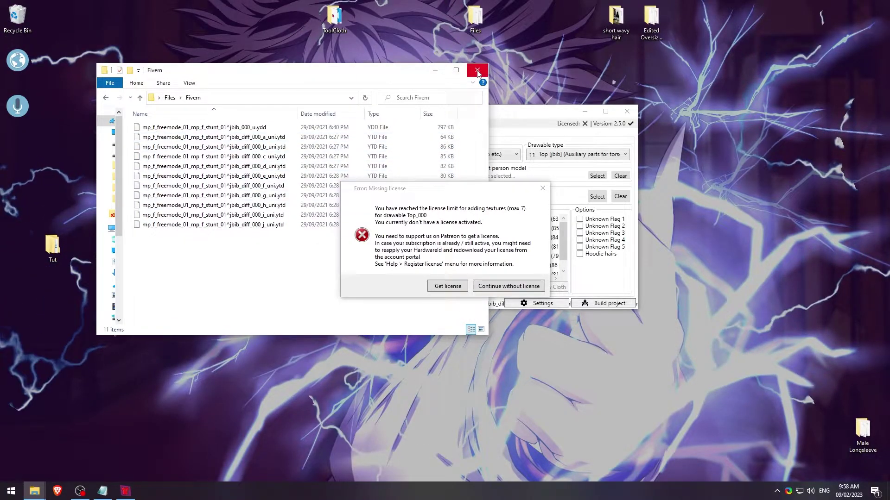
click(435, 70)
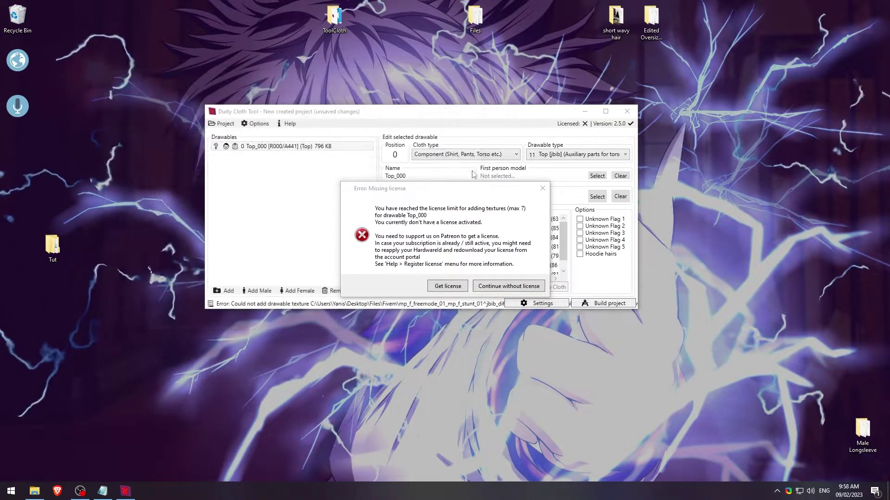
Continue without a license, keeping Top_000 with textures a–g, and enlarge the window.
click(508, 286)
drag(479, 119, 451, 76)
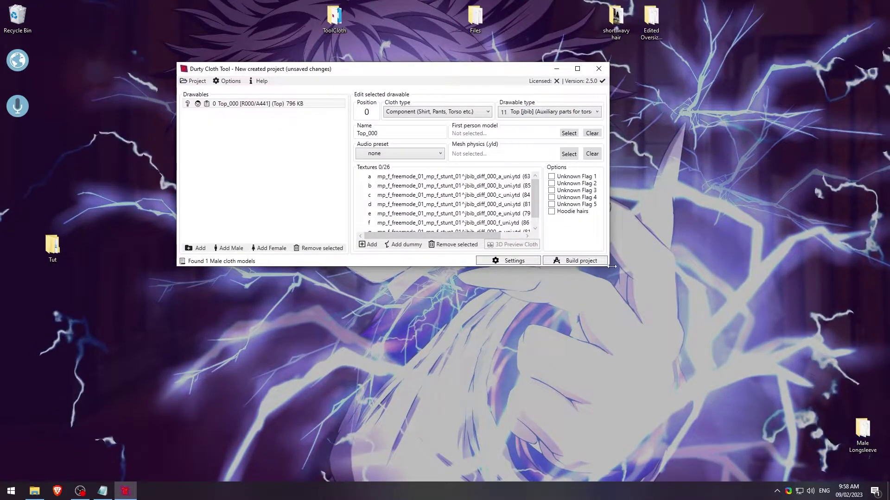
drag(609, 267, 768, 407)
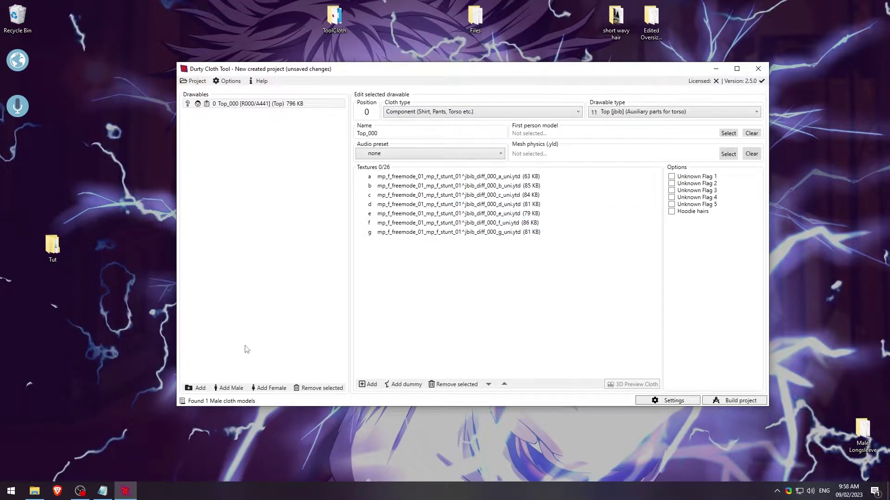
Add female Hair_006 from Desktop > short wavy hair > Short Hair for MP Female > FiveM.
click(269, 389)
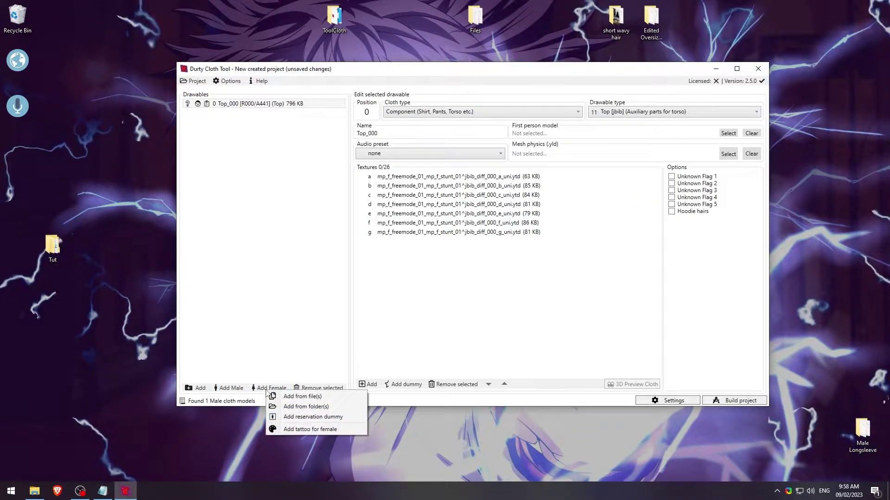
click(313, 406)
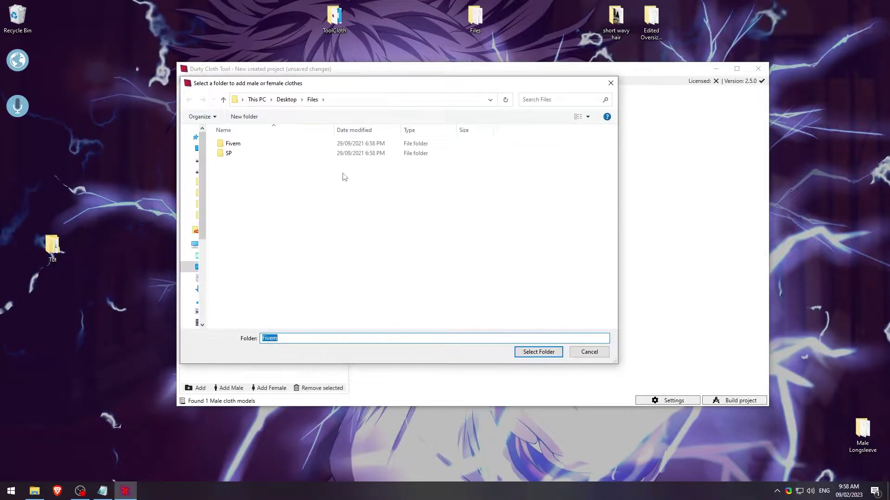
click(287, 100)
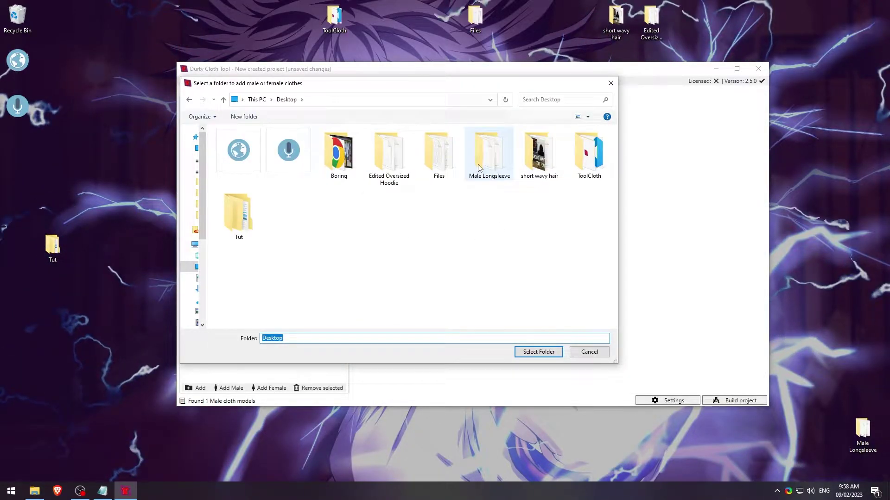
double_click(539, 153)
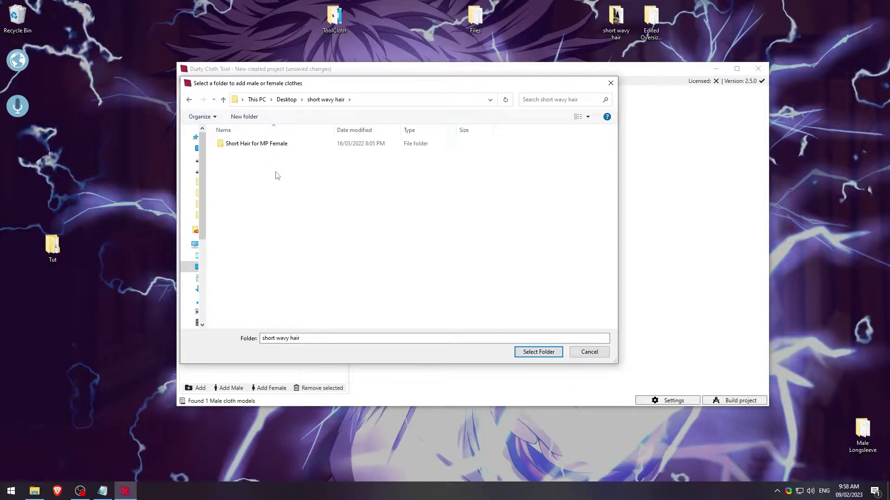
double_click(259, 144)
double_click(230, 144)
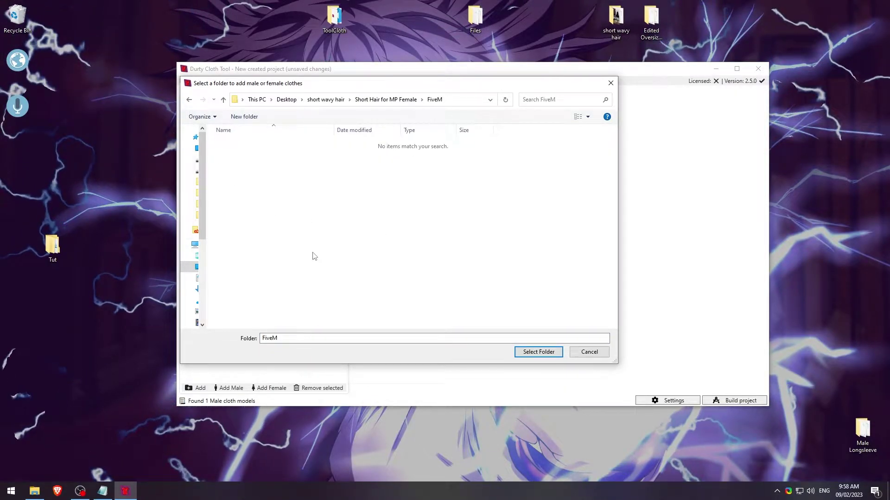
click(537, 352)
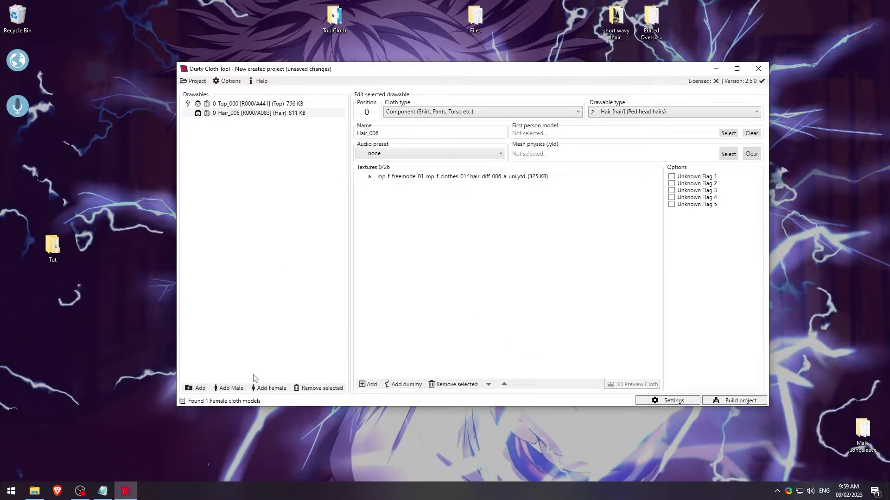
Add the Edited Oversized Hoodie folder as female Top_000 with textures a–g, continuing without license.
click(275, 388)
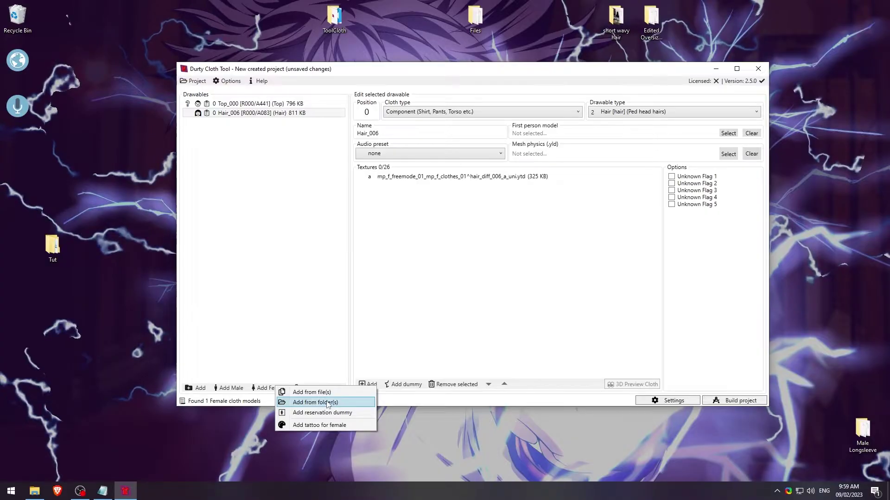
click(305, 403)
click(196, 267)
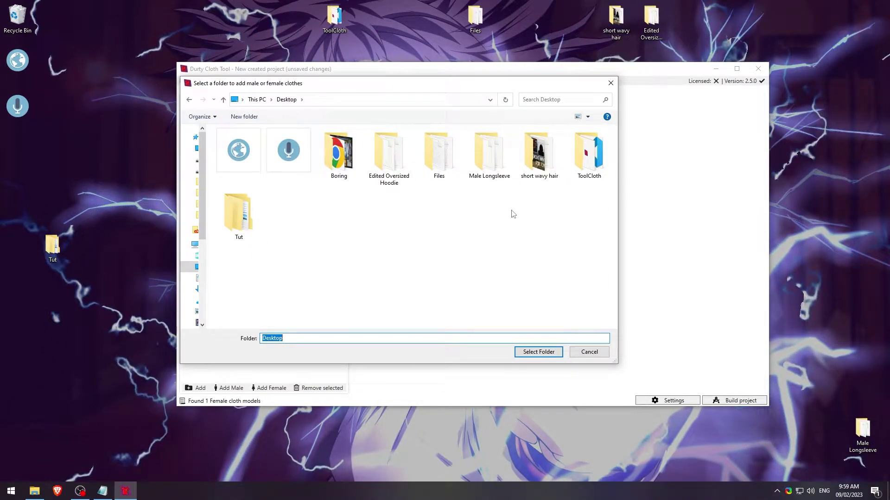
double_click(389, 153)
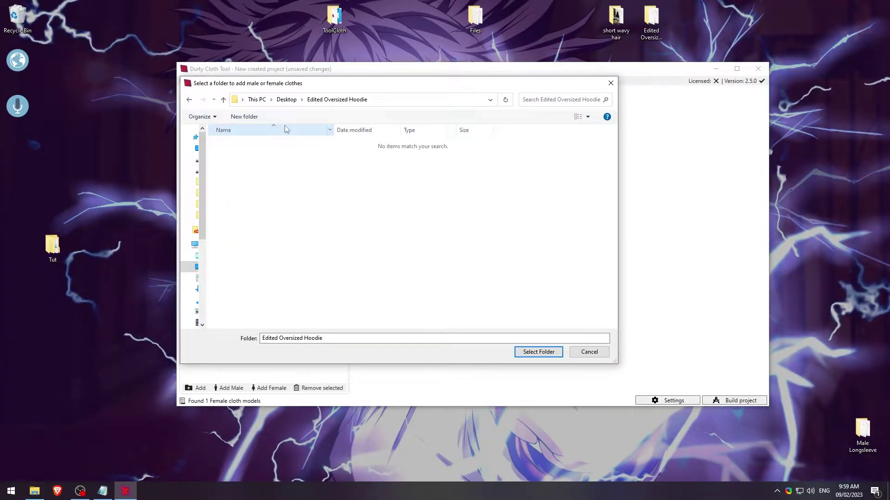
click(522, 353)
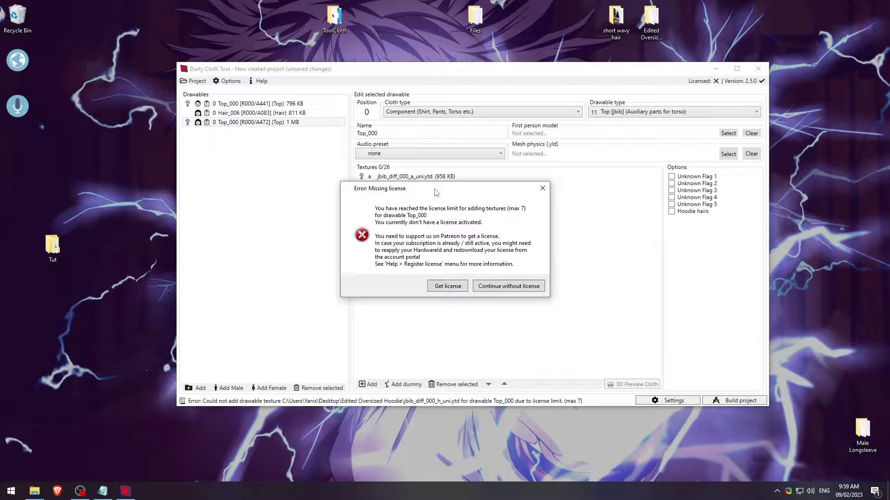
click(507, 286)
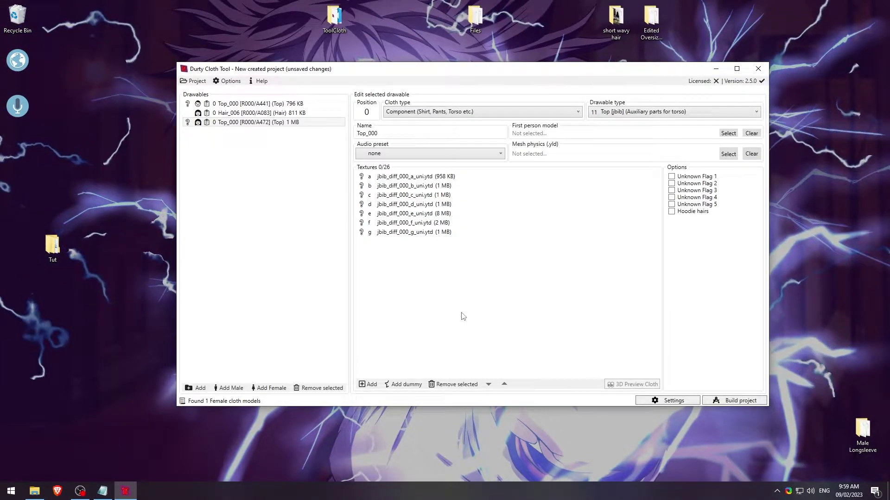
Target a FiveM Resource on game build 2802 with clothes collection name 'Tutorial'.
click(737, 400)
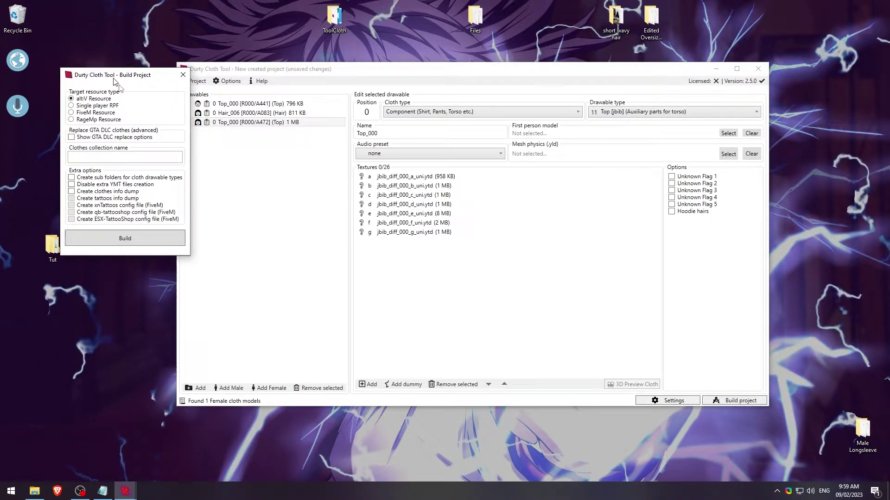
drag(92, 43, 234, 156)
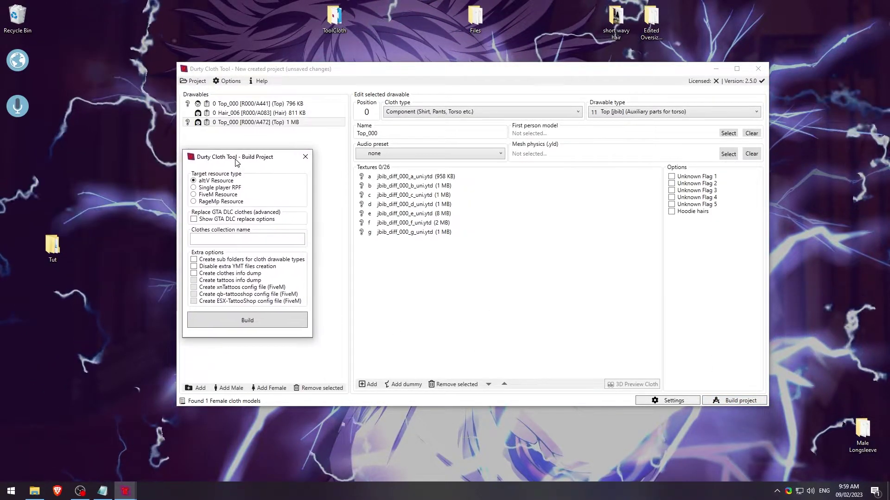
click(203, 195)
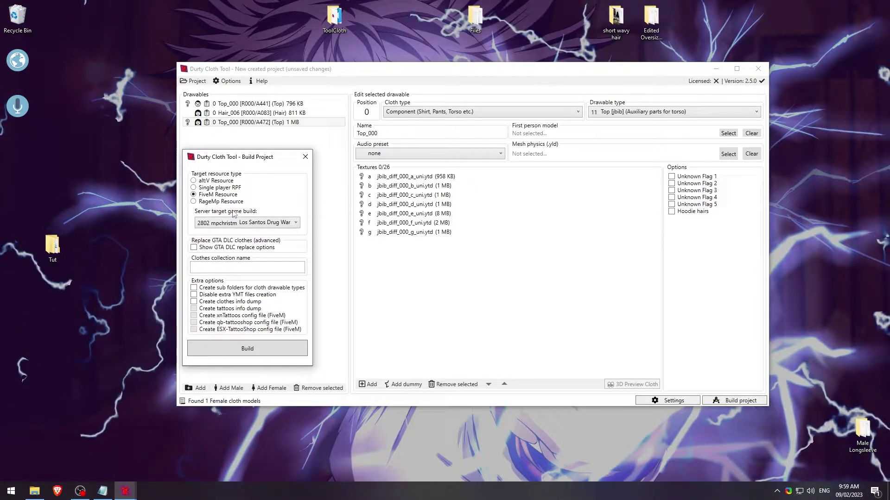
click(269, 224)
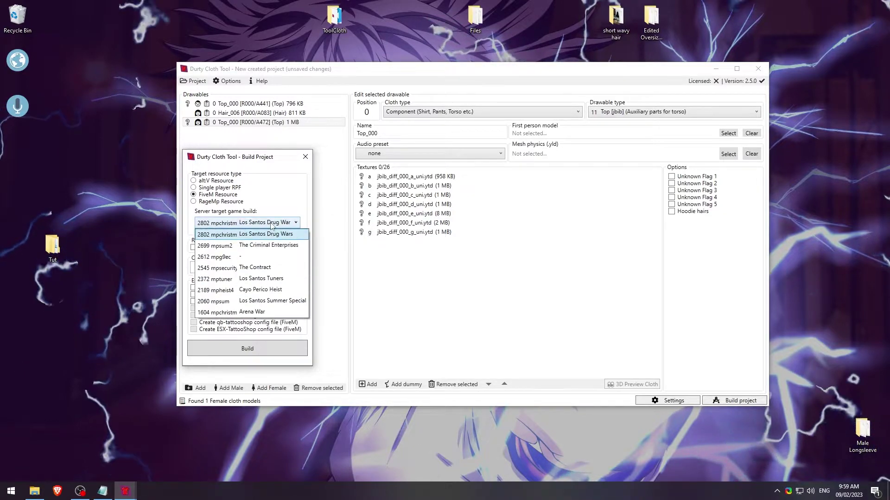
click(246, 235)
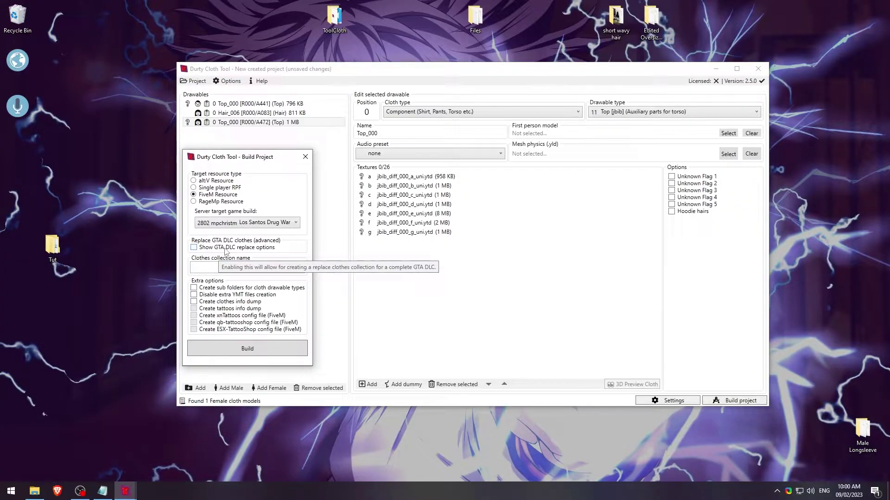
click(208, 266)
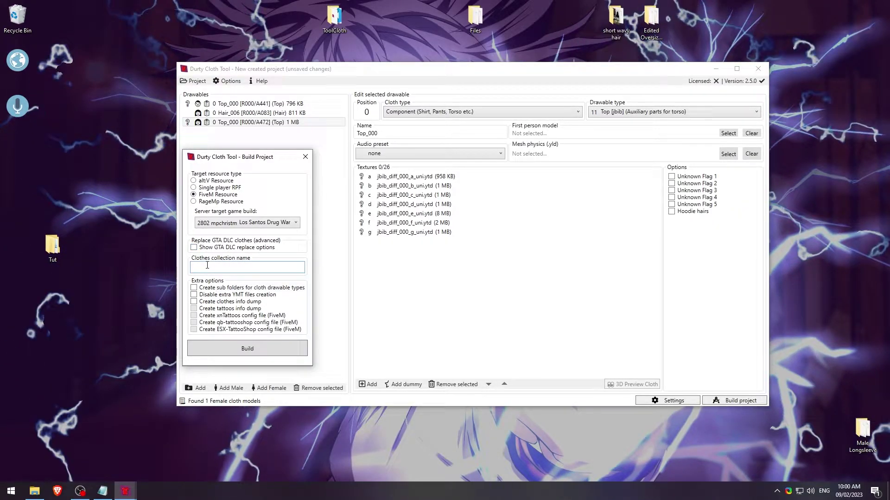
text(Tutorial)
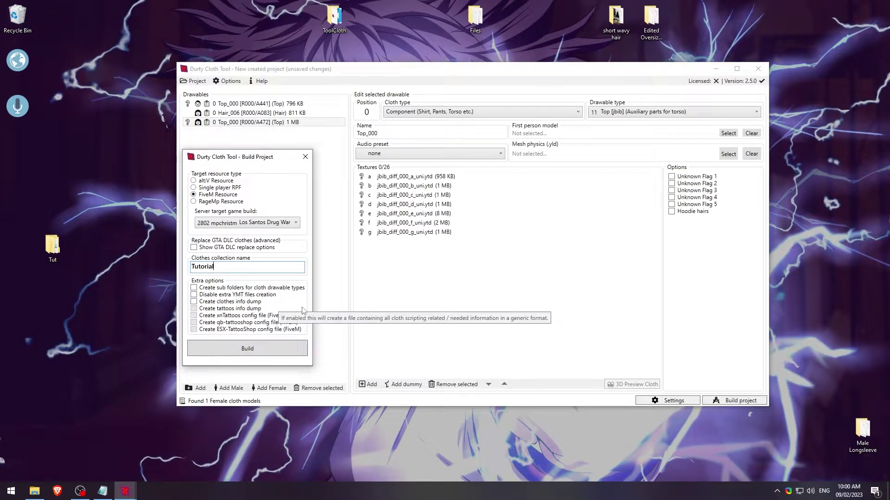
Build the Tutorial resource and check its files under Tut > clothproject_Test_Project > Tutorial.
click(267, 352)
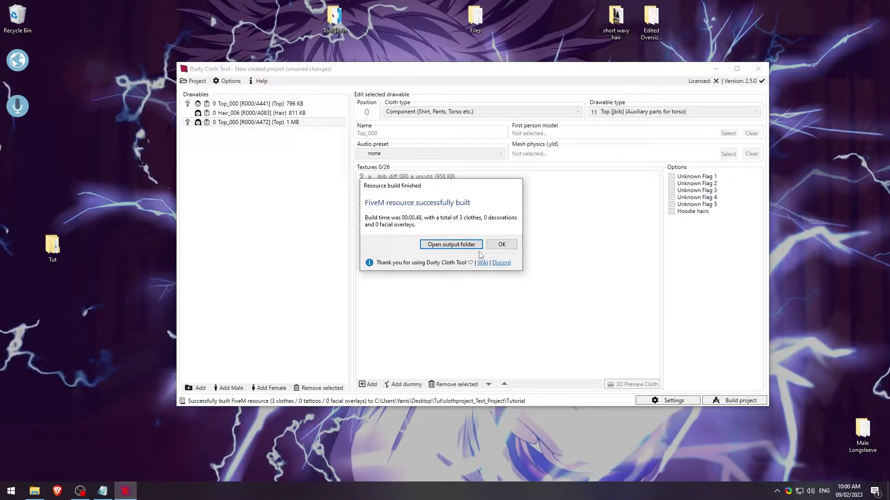
click(501, 245)
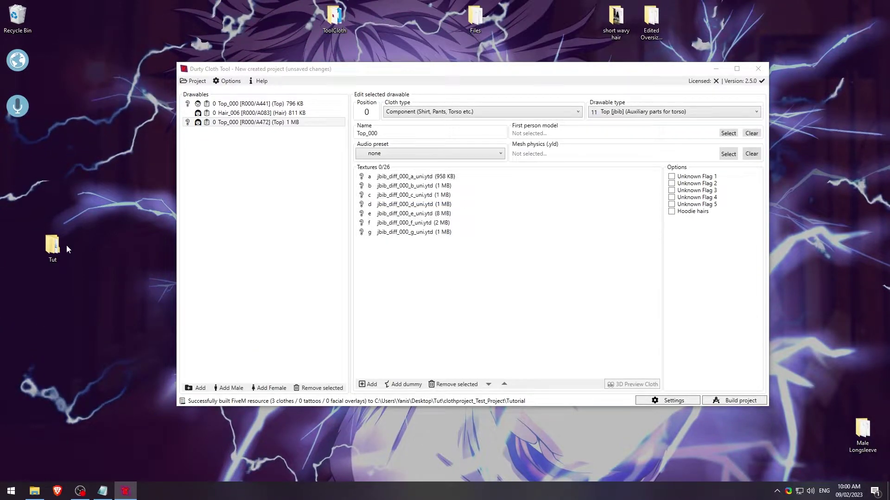
double_click(50, 247)
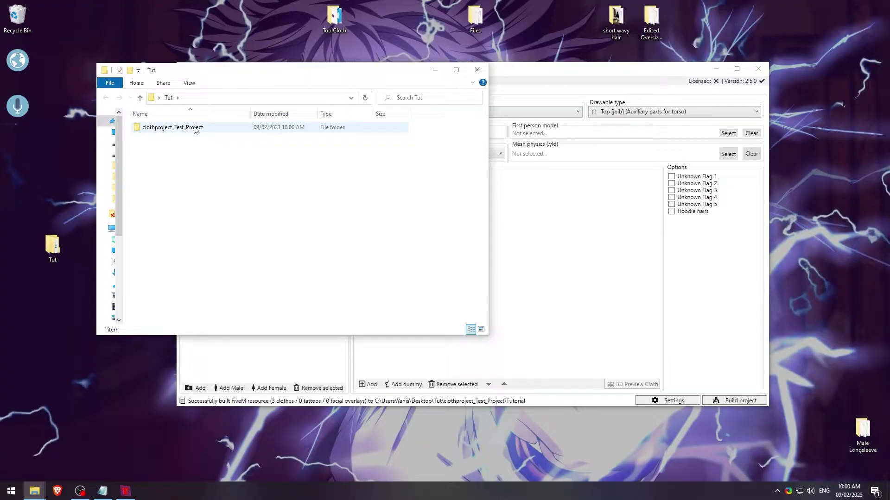
double_click(188, 130)
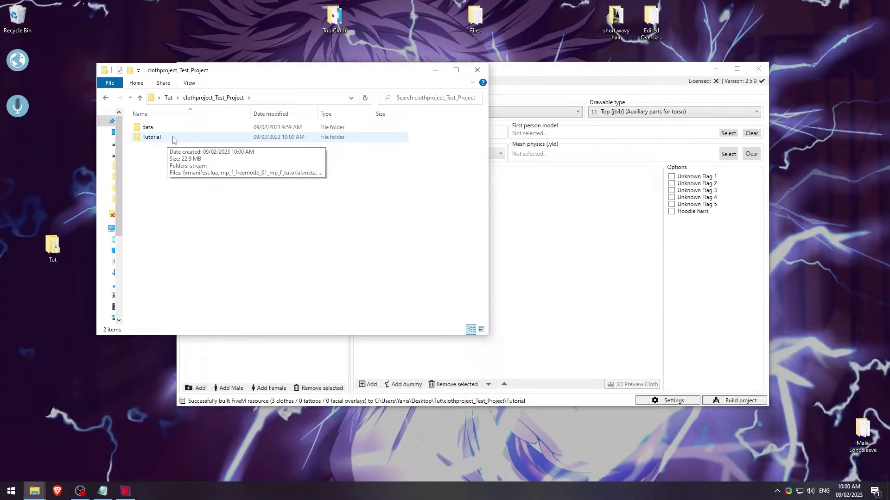
double_click(169, 139)
drag(174, 188, 160, 124)
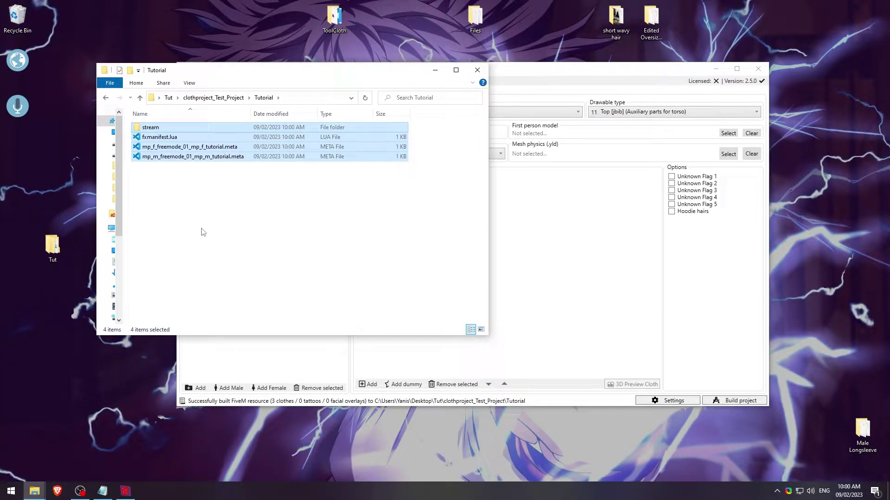
click(481, 73)
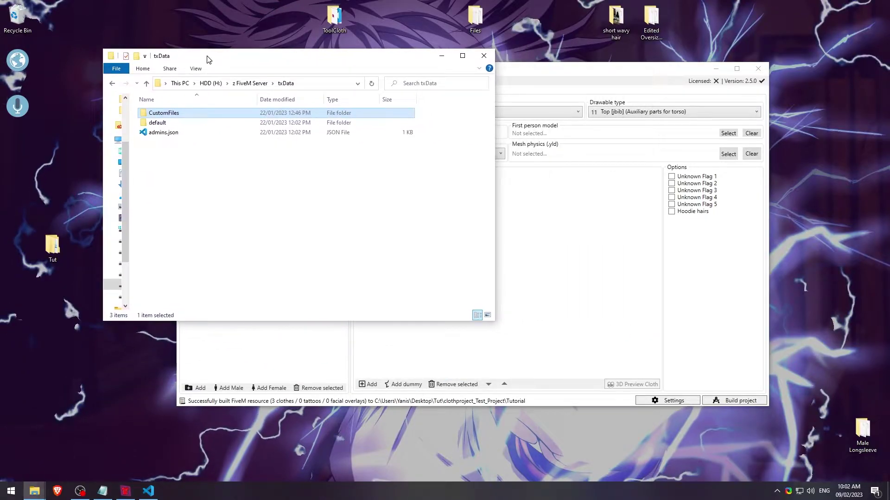
Open the server's CustomFiles\resources folder beside the Tut\clothproject_Test_Project folder.
double_click(192, 119)
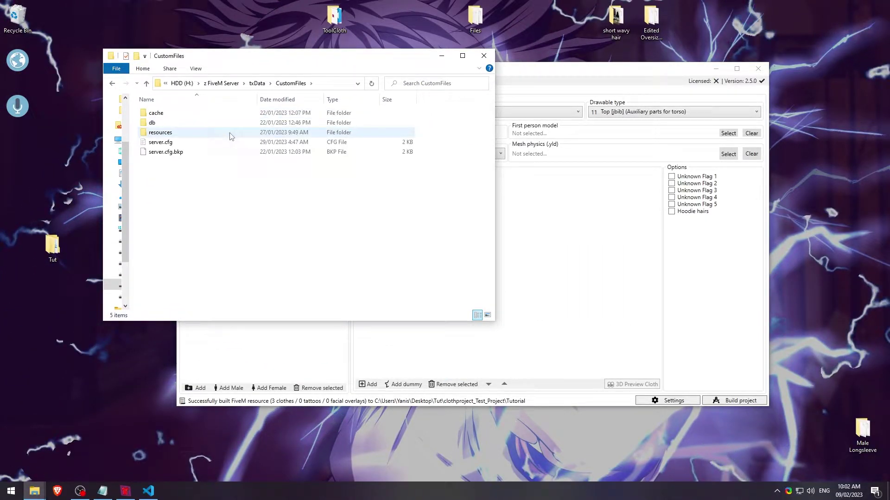
double_click(189, 133)
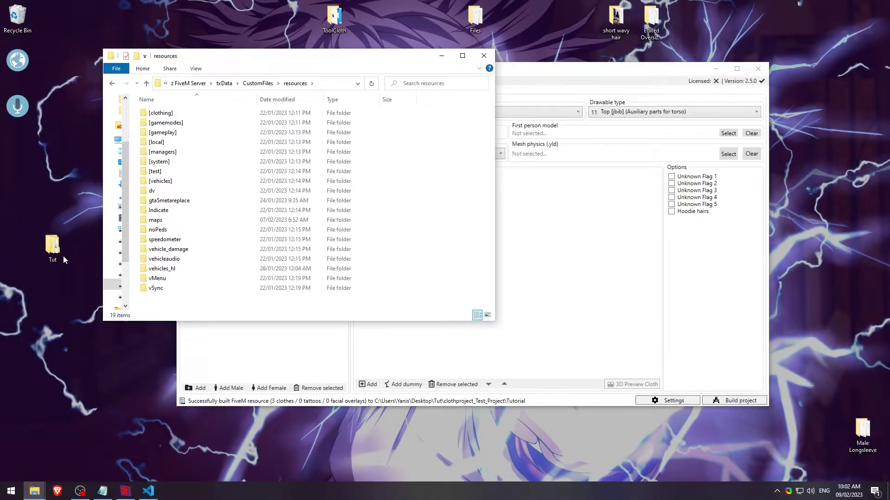
drag(231, 50, 618, 104)
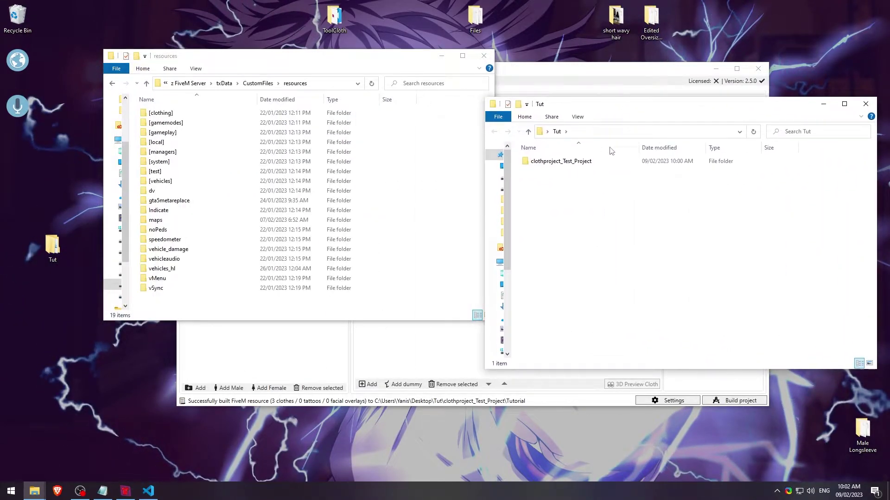
click(578, 162)
double_click(578, 162)
Paste the built Tutorial folder into resources, then return to CustomFiles.
drag(27, 220, 67, 280)
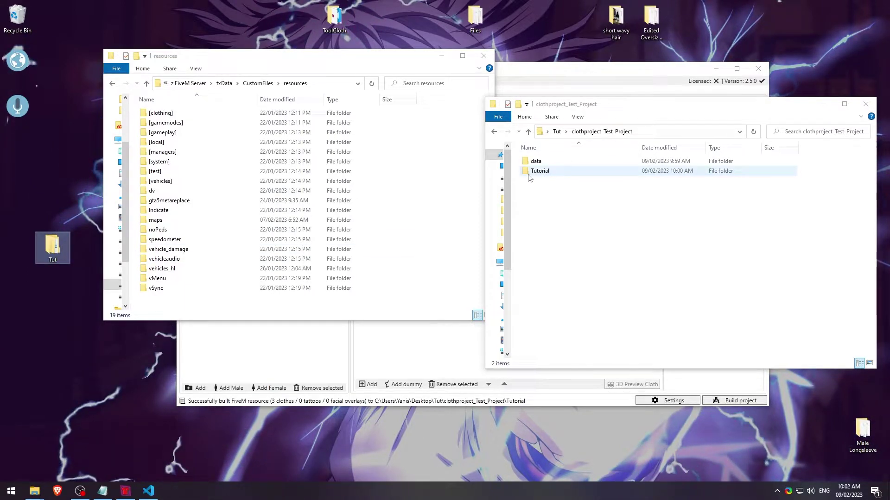
click(547, 173)
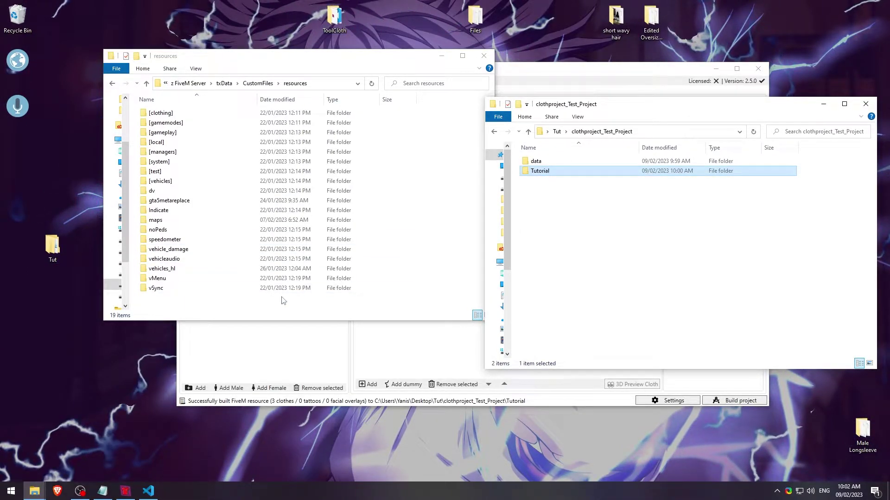
click(232, 311)
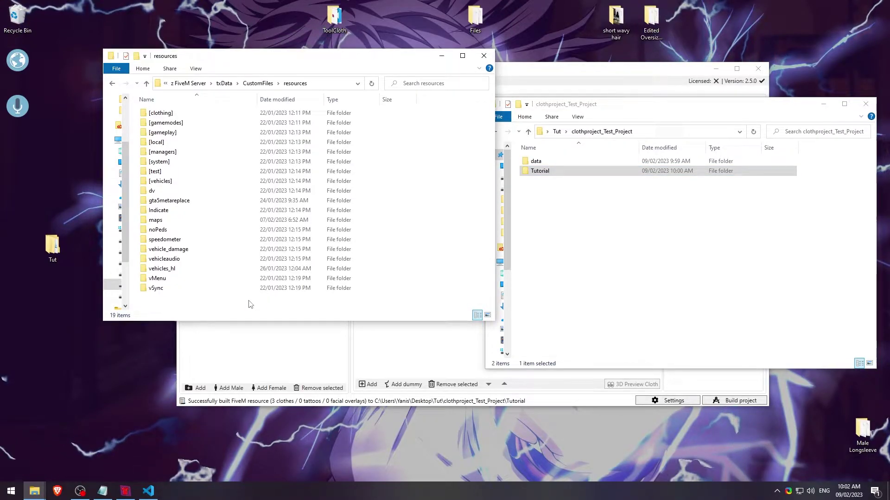
key(ctrl+v)
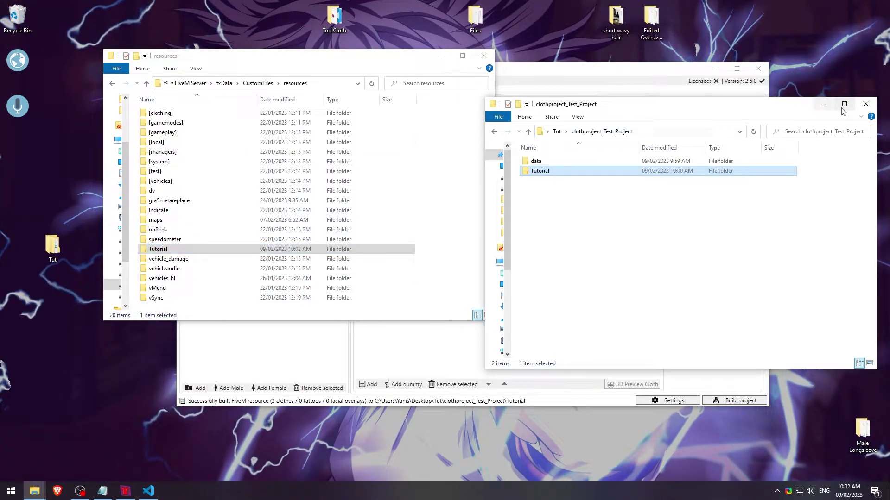
click(865, 104)
drag(344, 61, 424, 54)
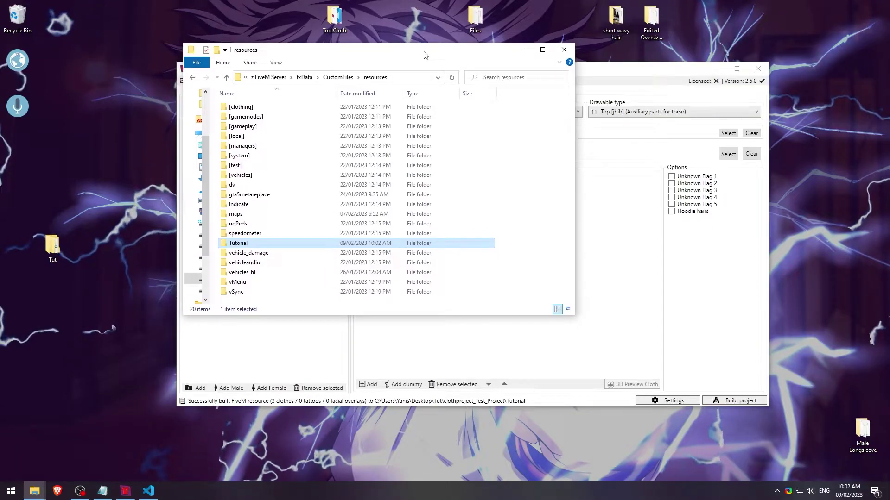
click(193, 78)
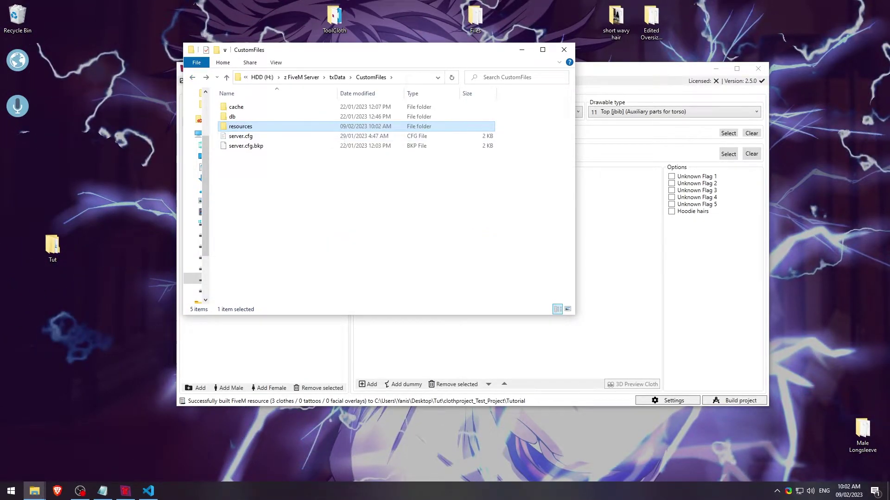
Append 'ensure Tutorial' to the server.cfg resource list and save the file.
key(alt+Tab)
drag(81, 95, 579, 94)
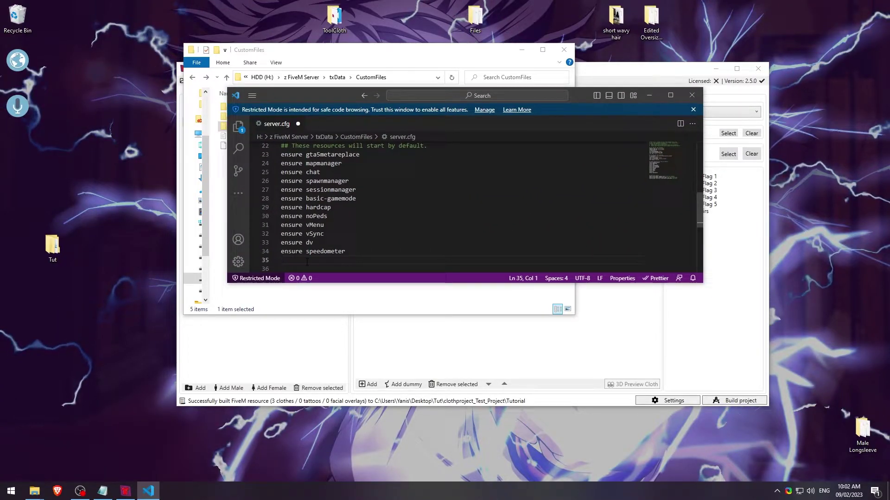
text(ensure lutorial)
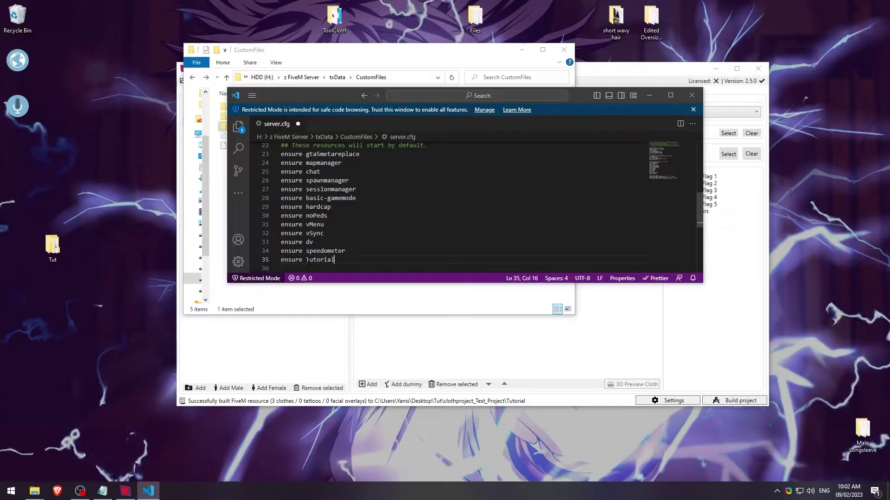
key(ctrl+s)
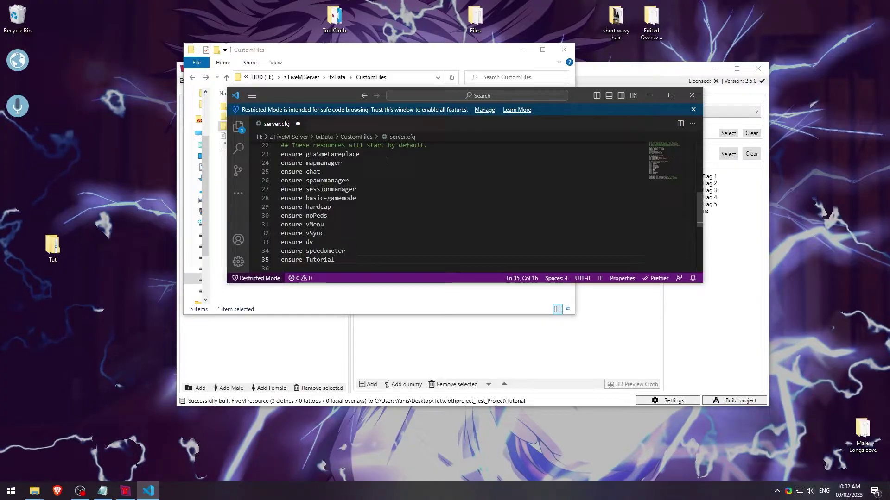
click(691, 95)
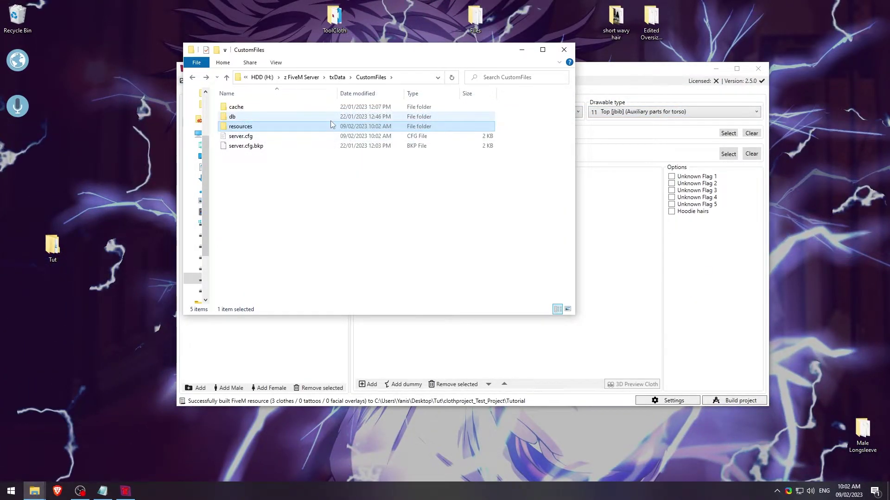
Reopen server.cfg in the editor and select the sv_maxclients 9 line.
drag(350, 49, 343, 51)
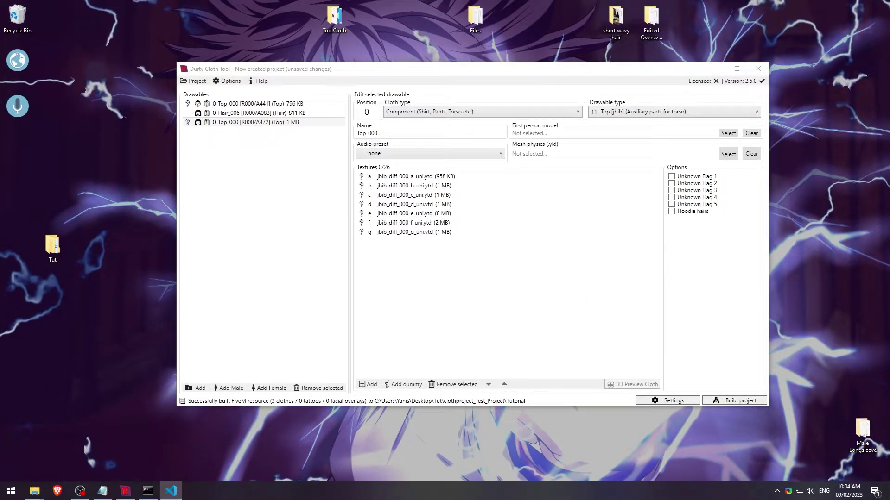
click(170, 490)
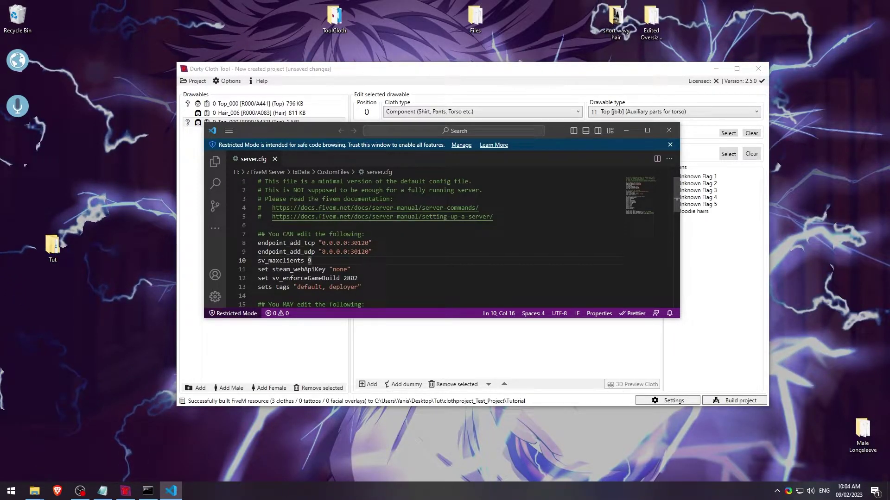
key(shift+Home)
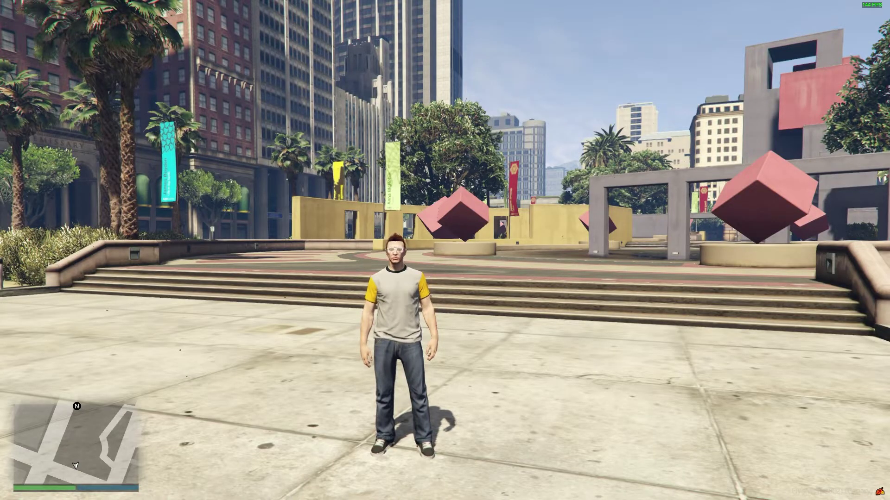
In vMenu, go to Player Related Options > MP Ped Customization > Saved Characters.
key(m)
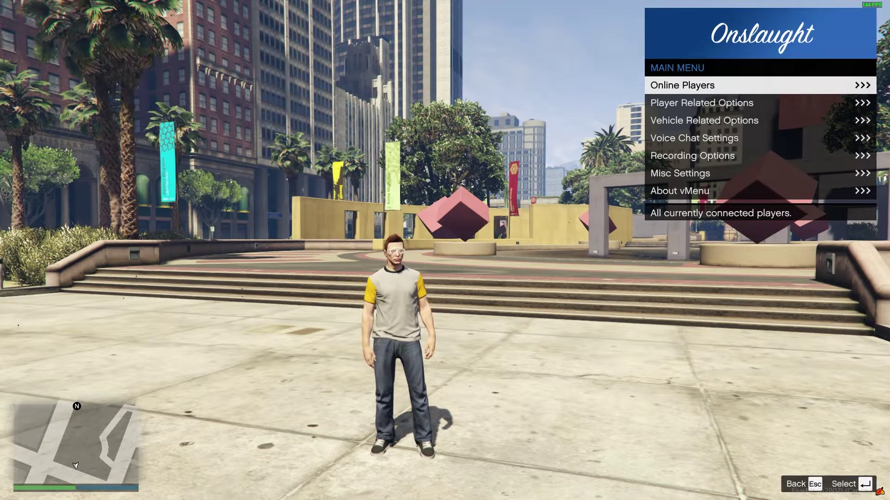
key(Down)
key(Down)
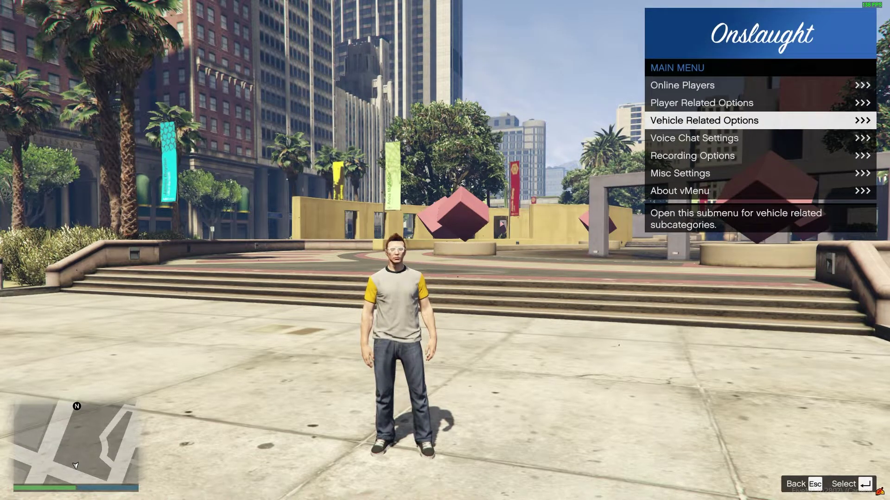
key(Up)
key(Return)
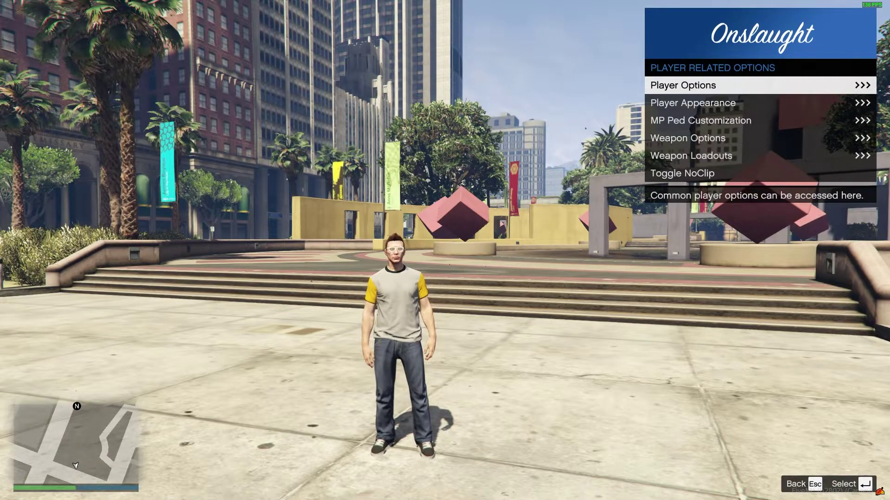
key(Down)
key(Down)
key(Return)
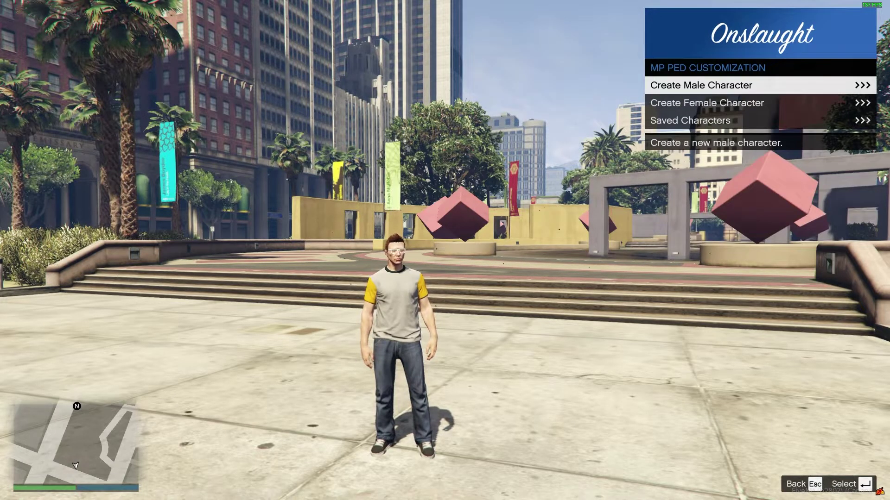
key(Up)
key(Return)
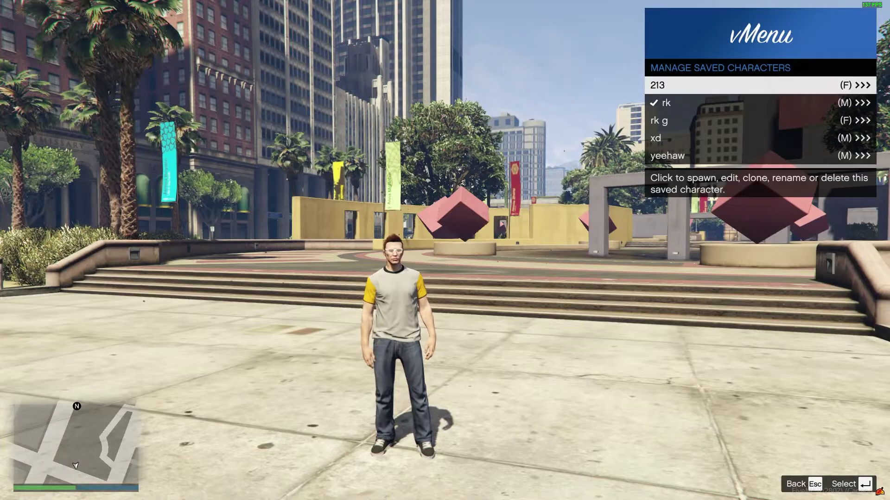
Edit the second saved character and open its clothes at Shirt Overlay & Jackets.
key(Down)
key(Return)
key(Down)
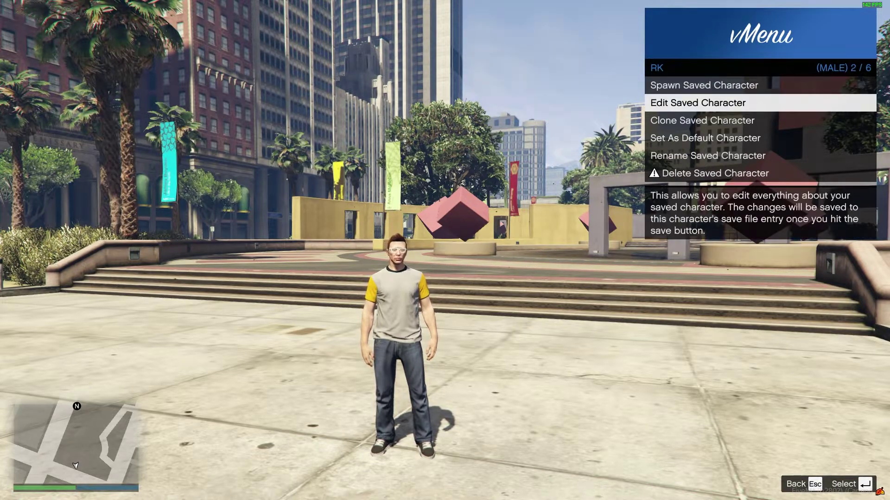
key(Return)
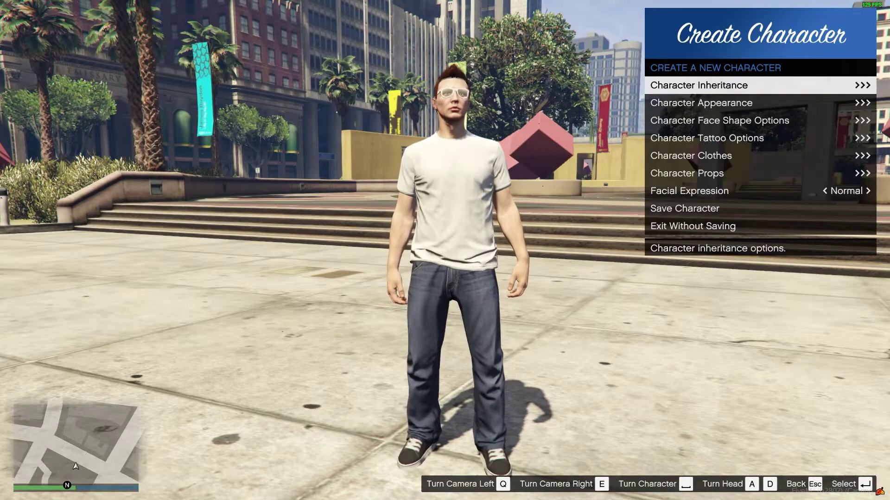
key(Down)
key(Down)
key(Down)
key(Down)
key(Return)
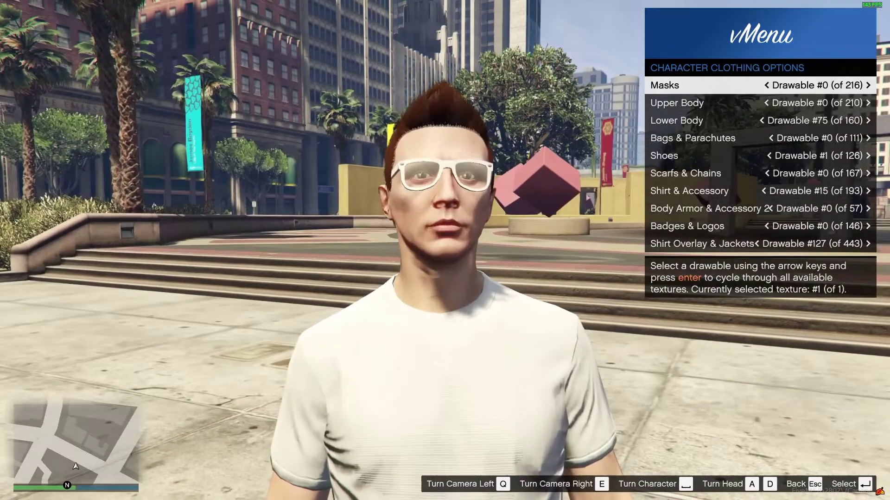
key(Up)
Switch jackets to add-on drawable #442 and cycle its textures, ending on green camo.
key(Left)
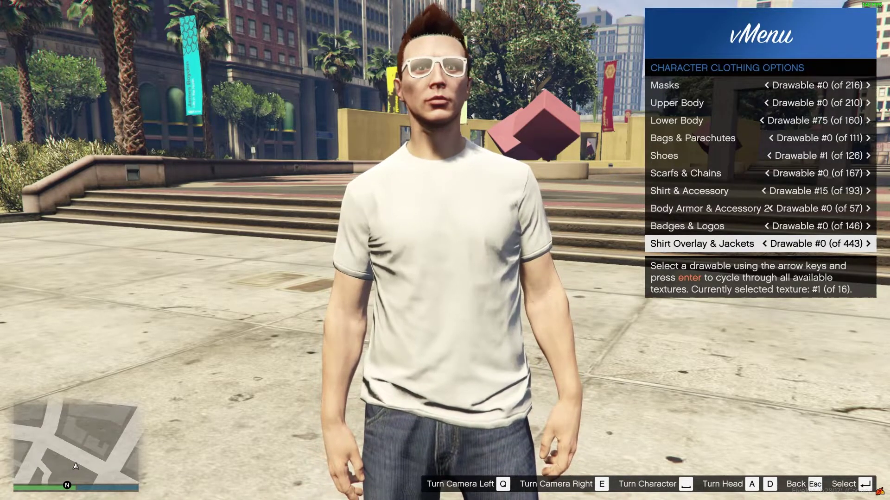
key(Left)
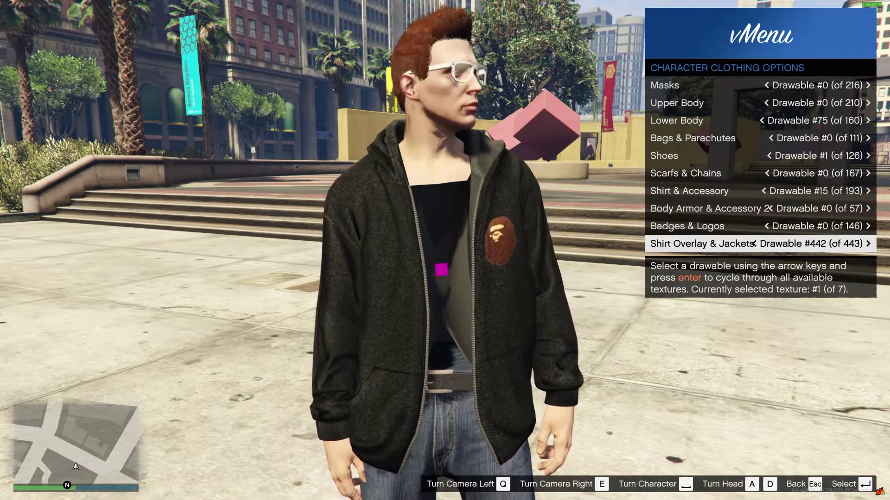
key(Return)
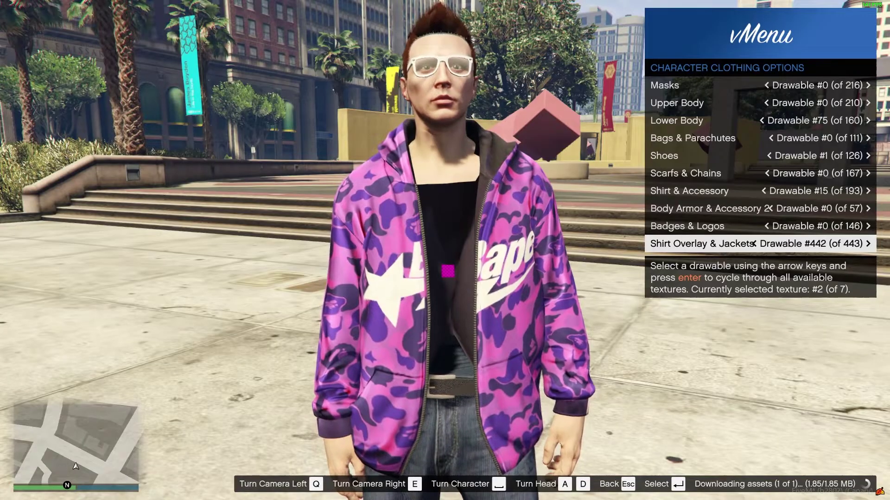
key(Return)
key(Return)
key(Return)
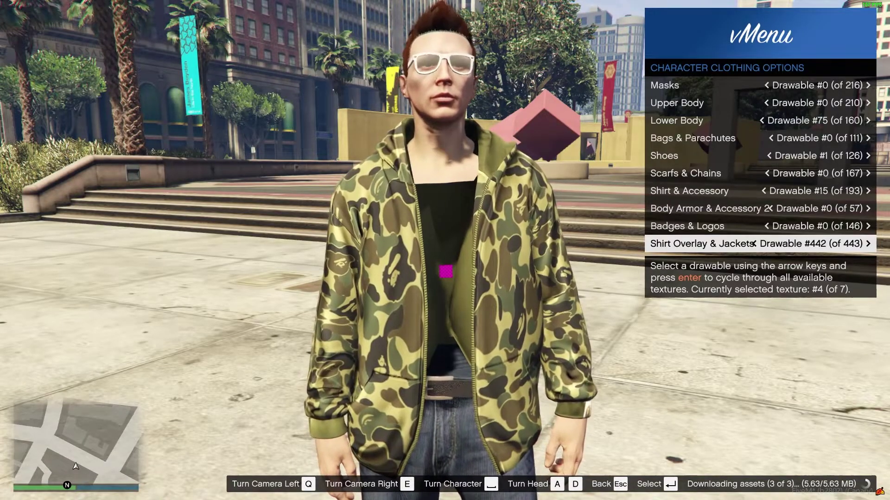
key(Return)
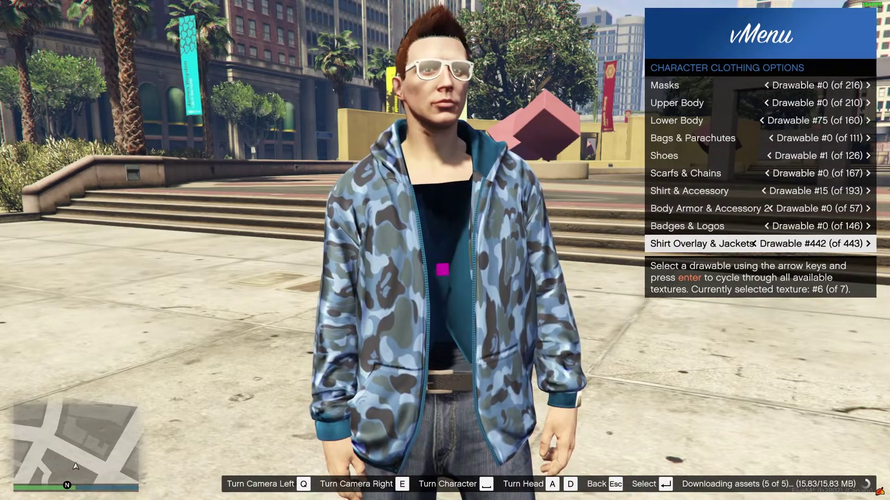
key(Return)
key(Return)
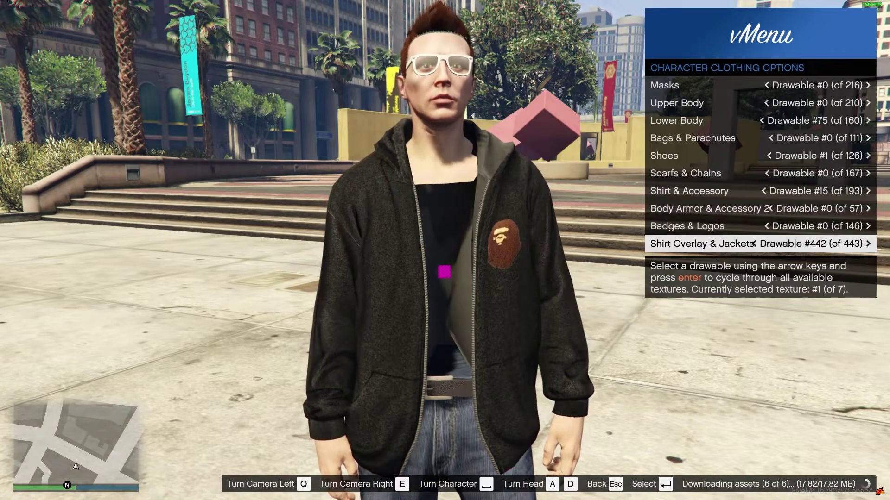
key(Return)
key(Return)
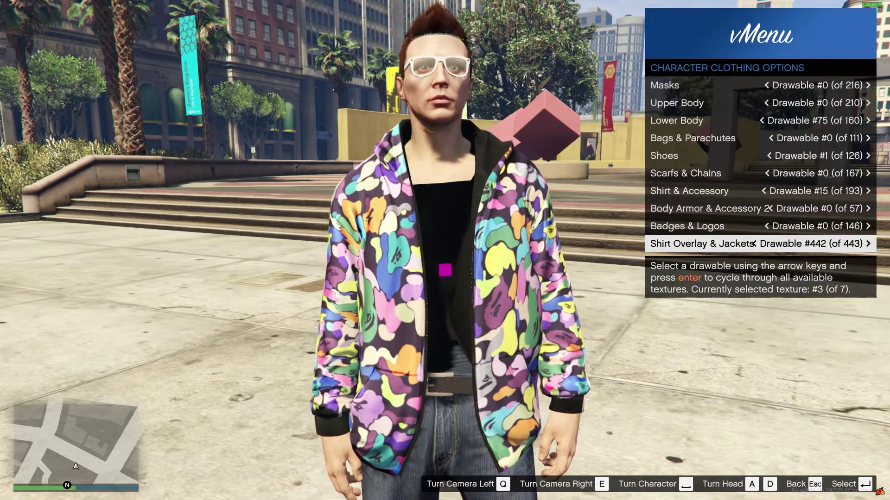
key(Return)
key(Escape)
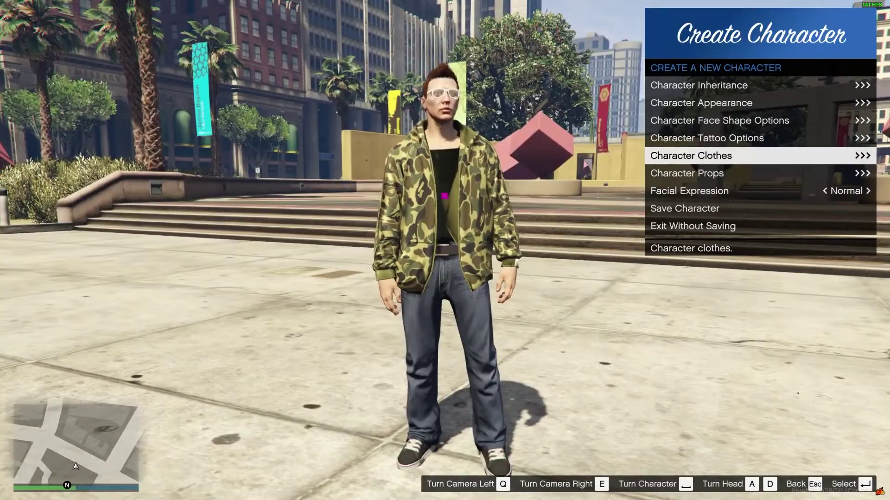
Exit the male character editor without saving, back to MP Ped Customization.
key(Escape)
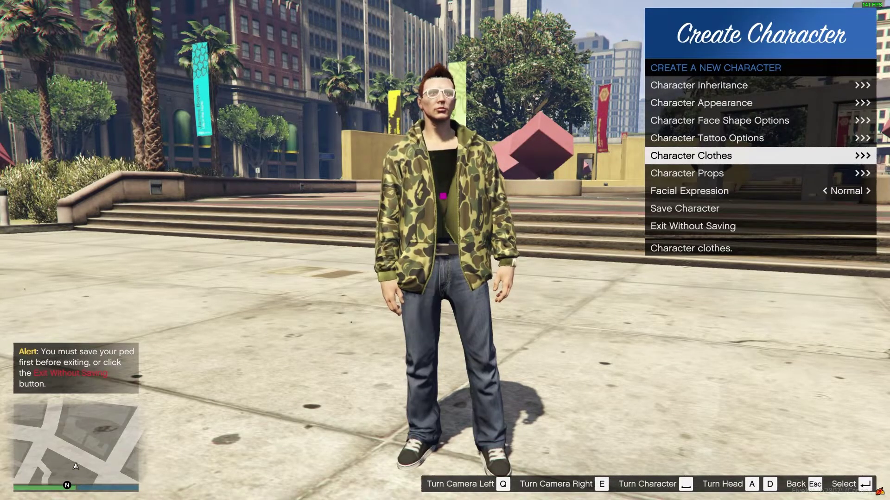
key(Down)
key(Down)
key(Down)
key(Down)
key(Return)
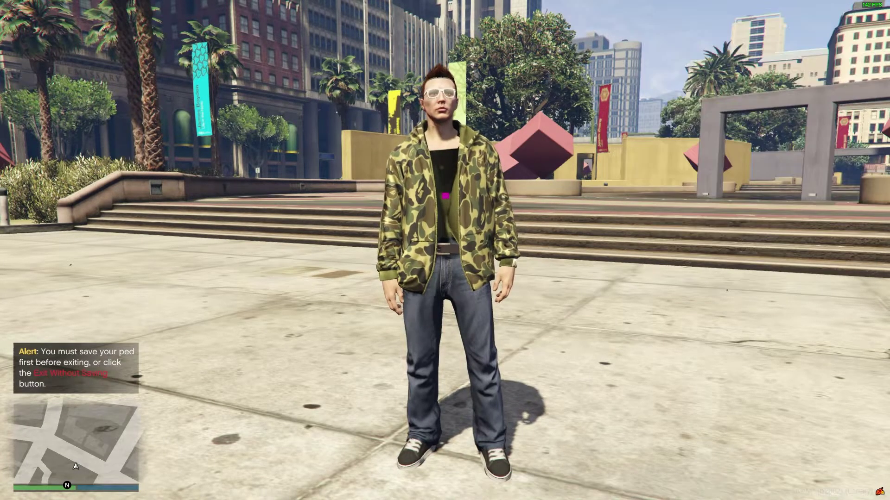
key(Return)
Edit the saved female character and open her Character Clothes options.
key(Up)
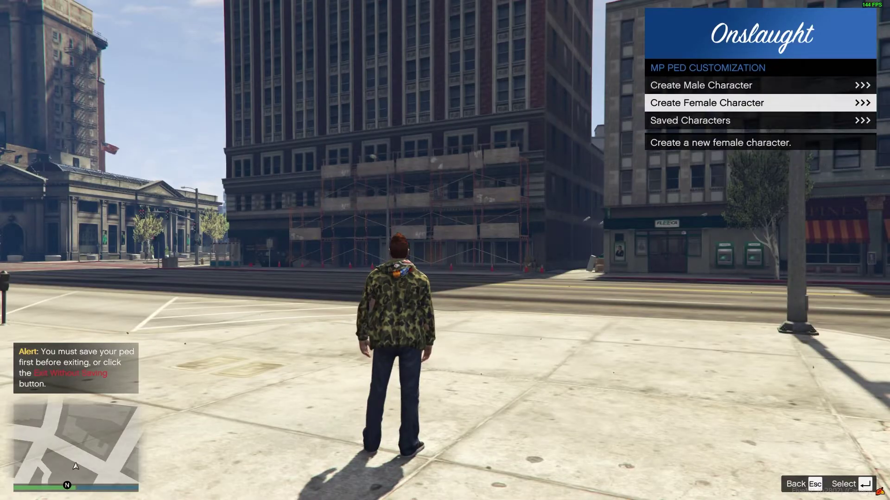
key(Down)
key(Return)
key(Down)
key(Down)
key(Return)
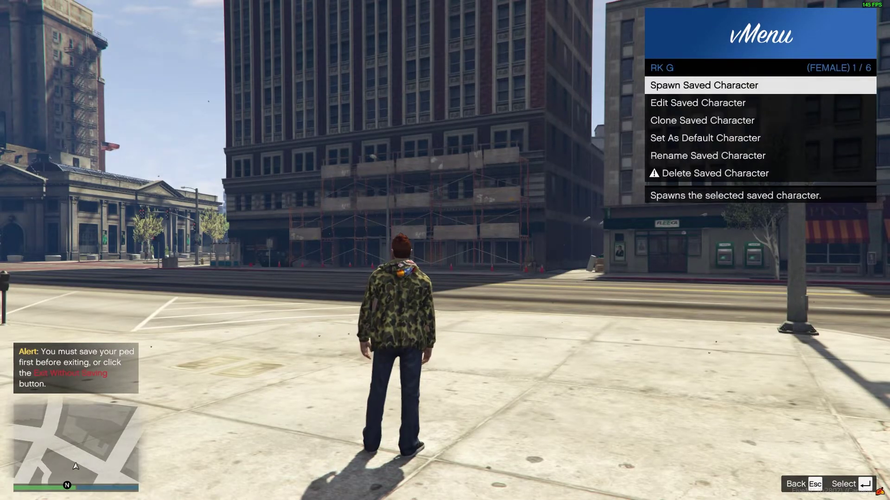
key(Down)
key(Return)
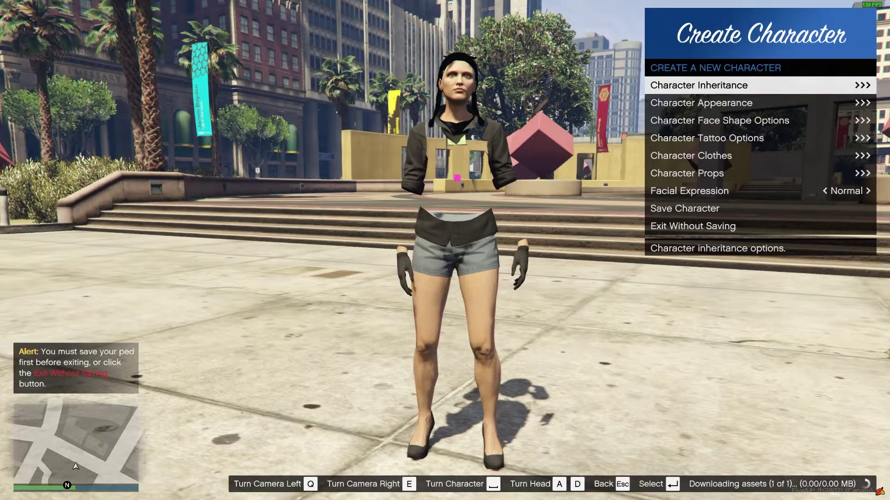
key(Down)
key(Down)
key(Down)
key(Down)
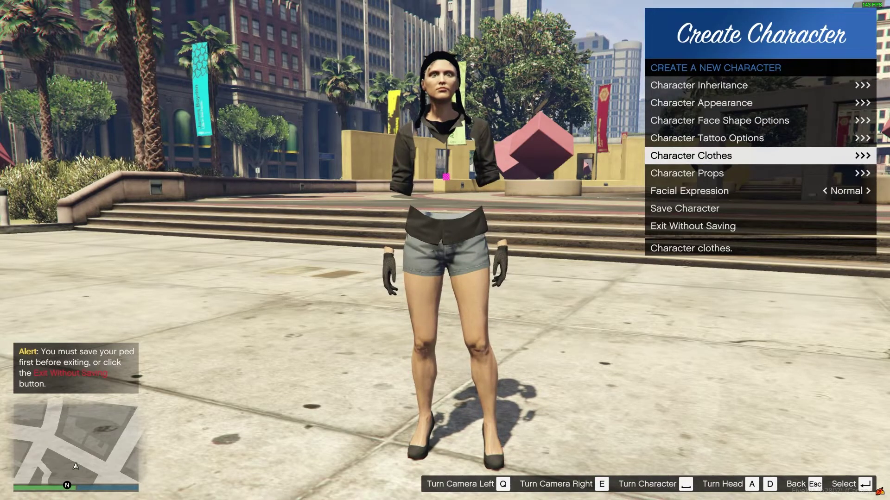
key(Return)
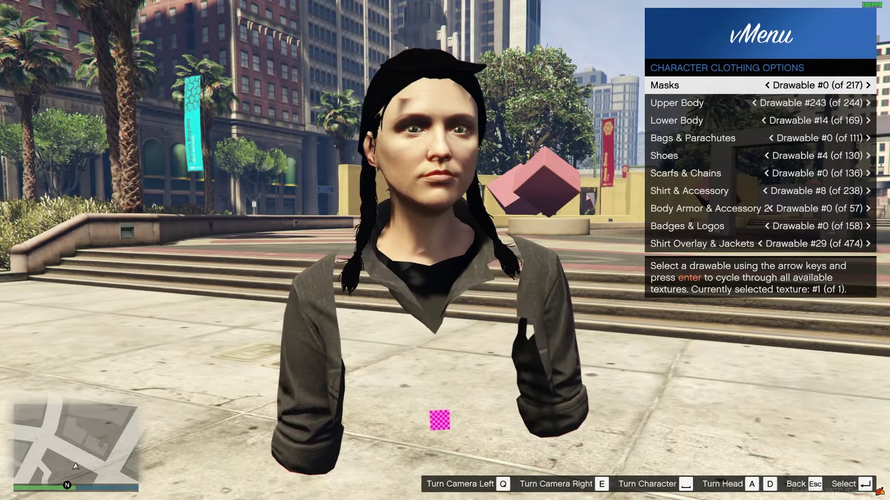
Set Shirt Overlay & Jackets to add-on drawable #473 and preview its colour variants.
key(Up)
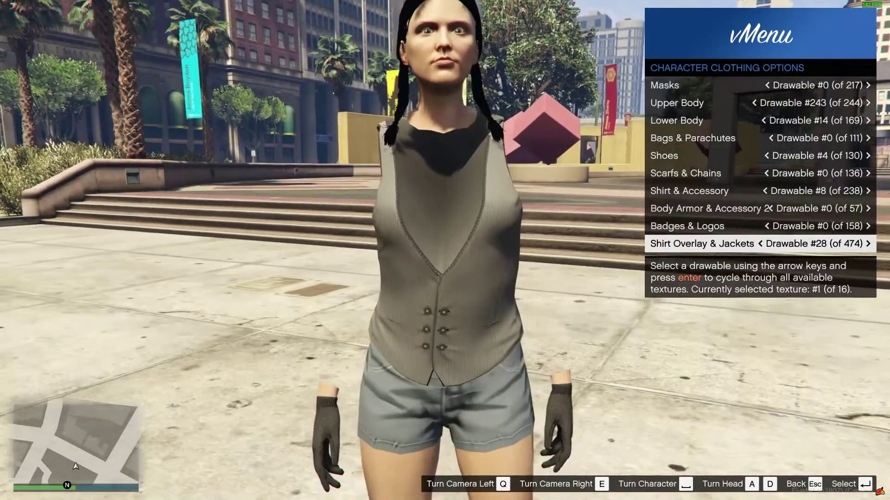
key(Left)
key(Left)
key(Left)
key(Left)
key(Left)
key(Left)
key(Left)
key(Left)
key(Left)
key(Left)
key(Left)
key(Left)
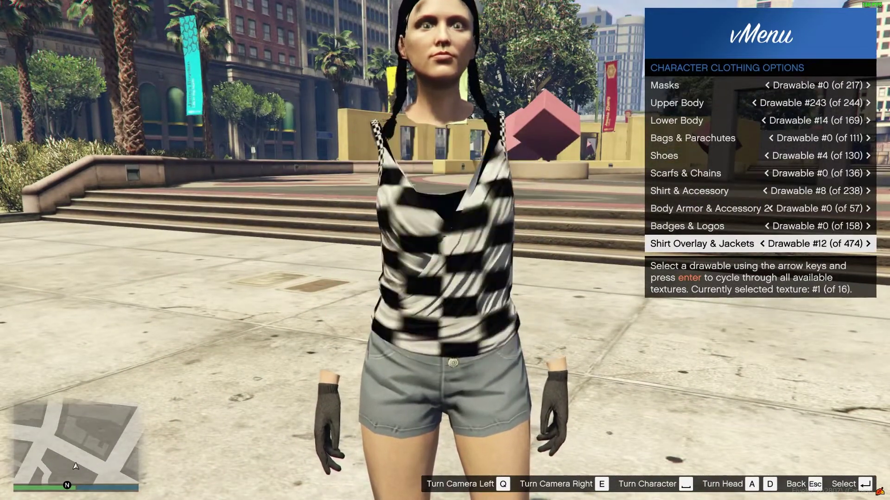
key(Left)
key(Left)
key(Left)
key(Left)
key(Left)
key(Left)
key(Left)
key(Left)
key(Left)
key(Left)
key(Left)
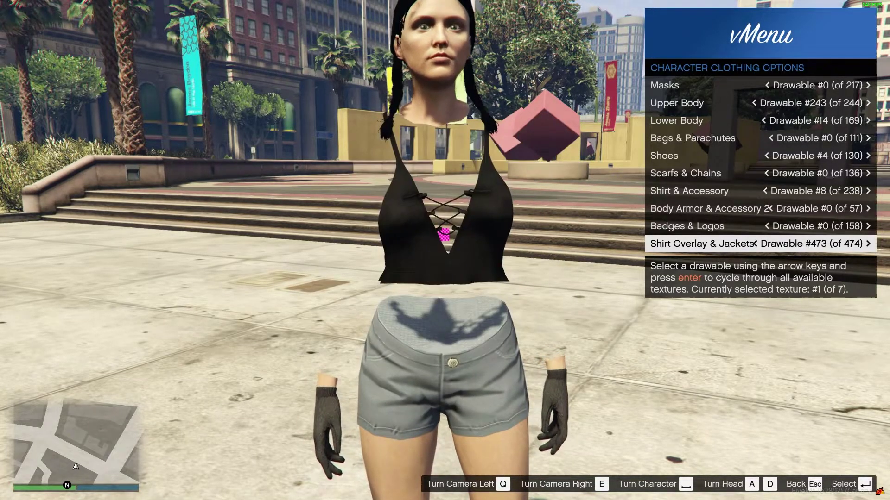
key(Return)
key(Return)
key(Return)
key(Return)
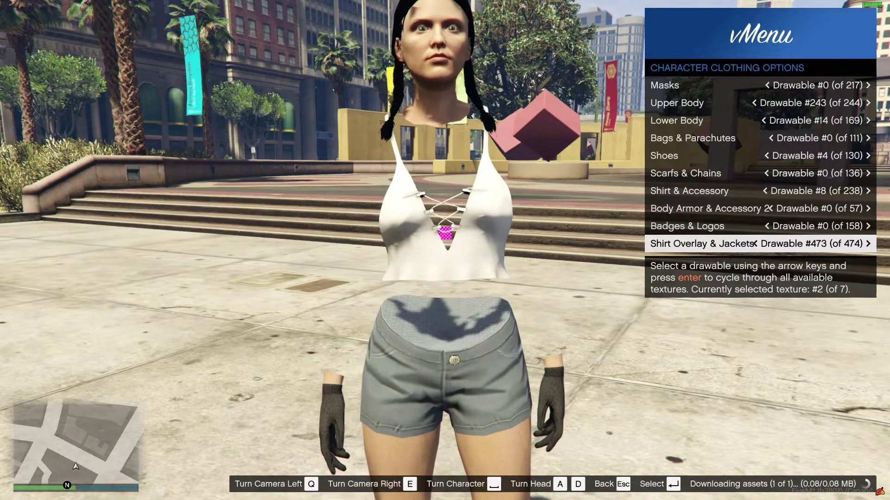
key(Return)
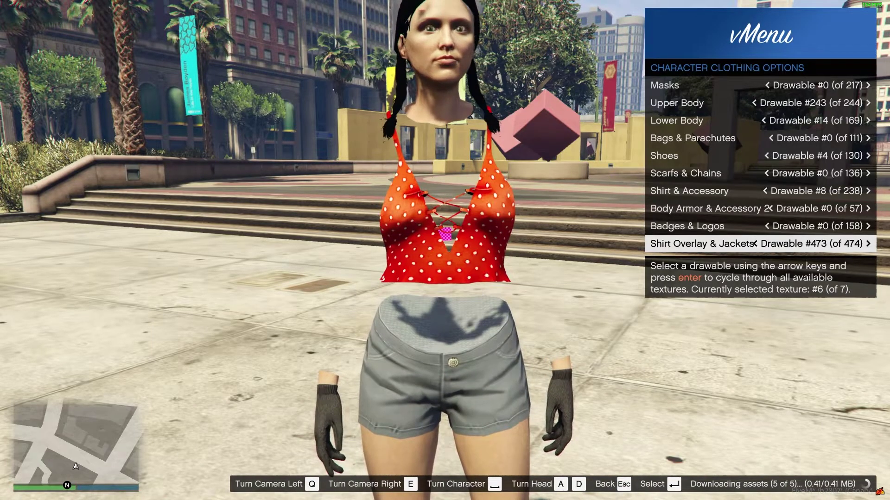
Set Upper Body to #211 for bare arms, make the top hot pink, and exit.
key(Up)
key(Up)
key(Up)
key(Up)
key(Up)
key(Up)
key(Up)
key(Up)
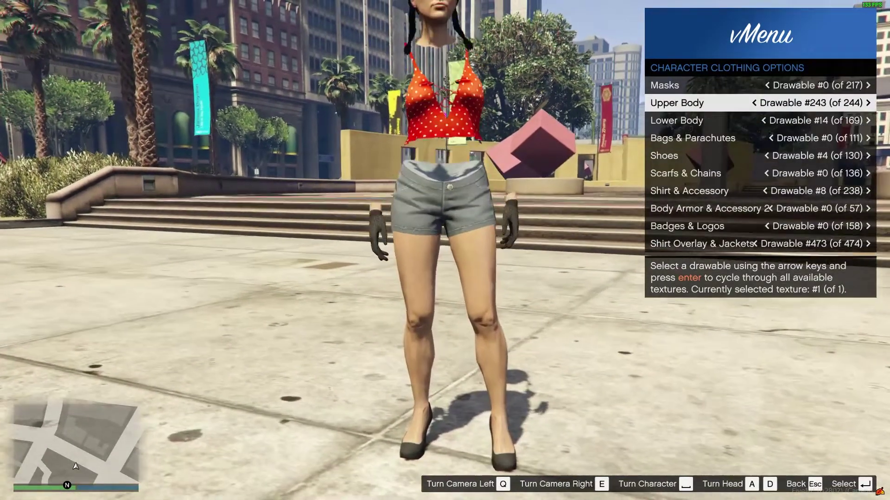
key(Left)
key(Left)
key(Left)
key(Left)
key(Left)
key(Left)
key(Left)
key(Left)
key(Left)
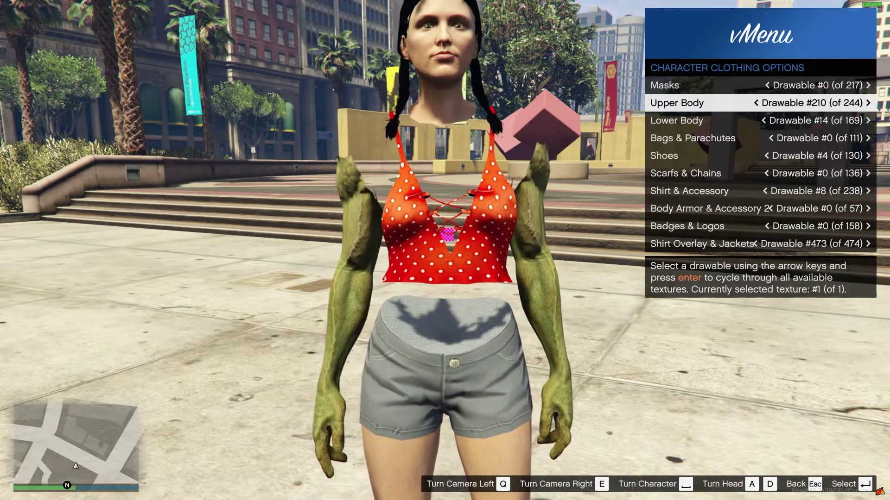
key(Down)
key(Down)
key(Down)
key(Down)
key(Down)
key(Down)
key(Down)
key(Down)
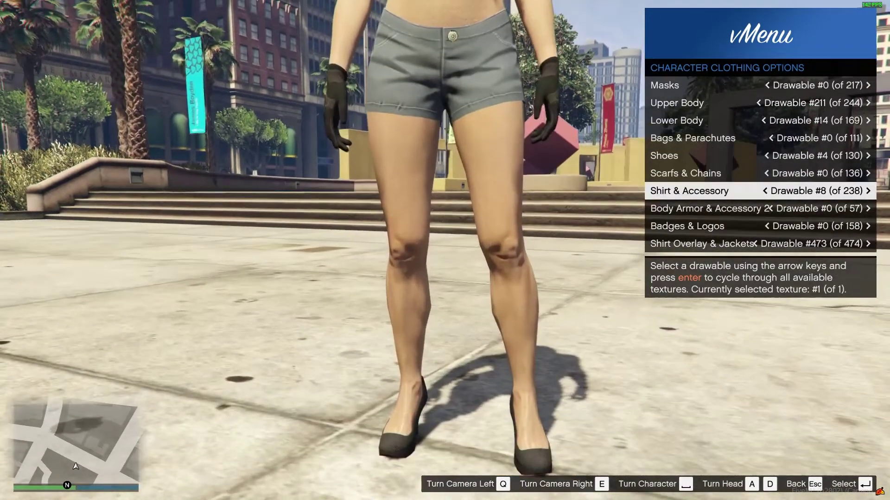
key(Return)
key(Return)
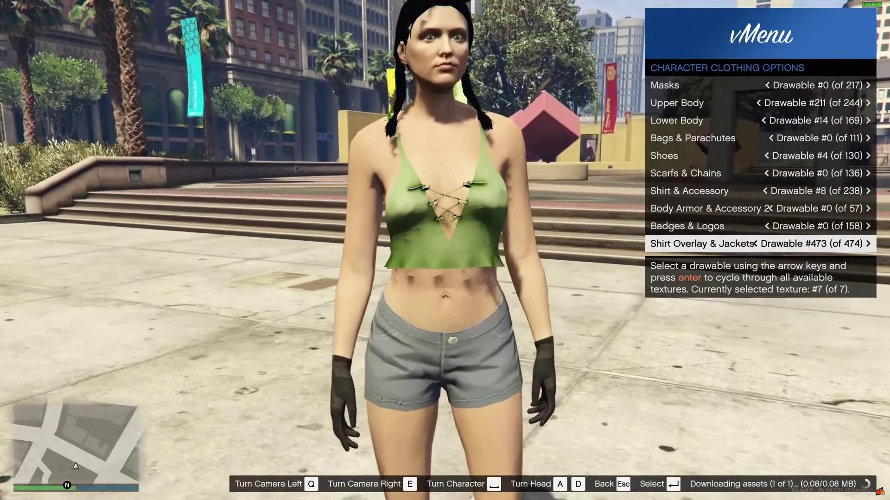
key(Return)
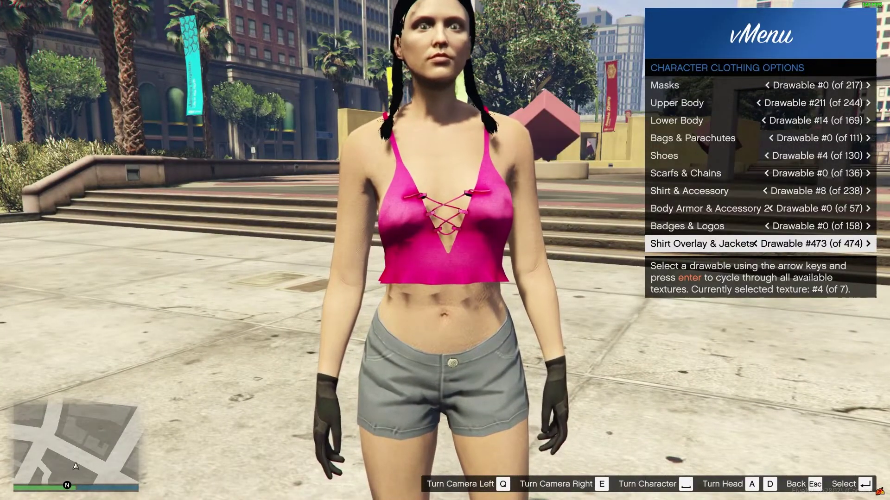
key(Escape)
key(Up)
key(Up)
key(Up)
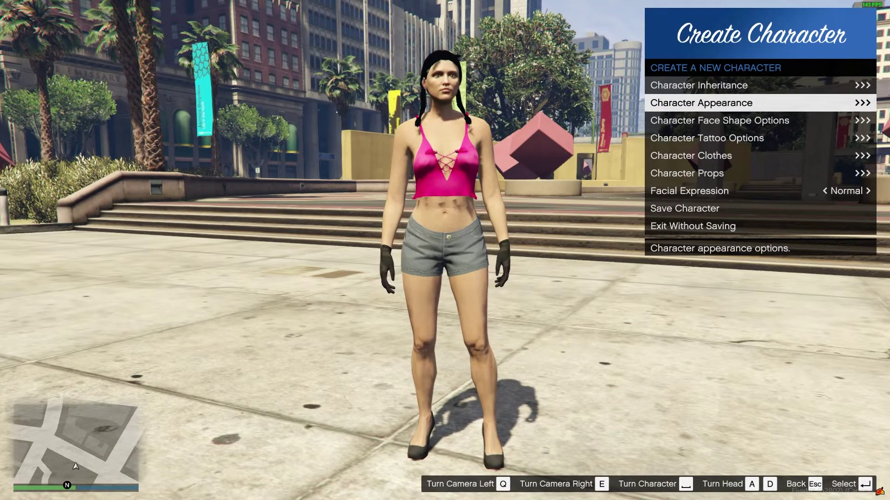
In Character Appearance, step the female character's hair style back to #85, the shoulder-length hair.
key(Return)
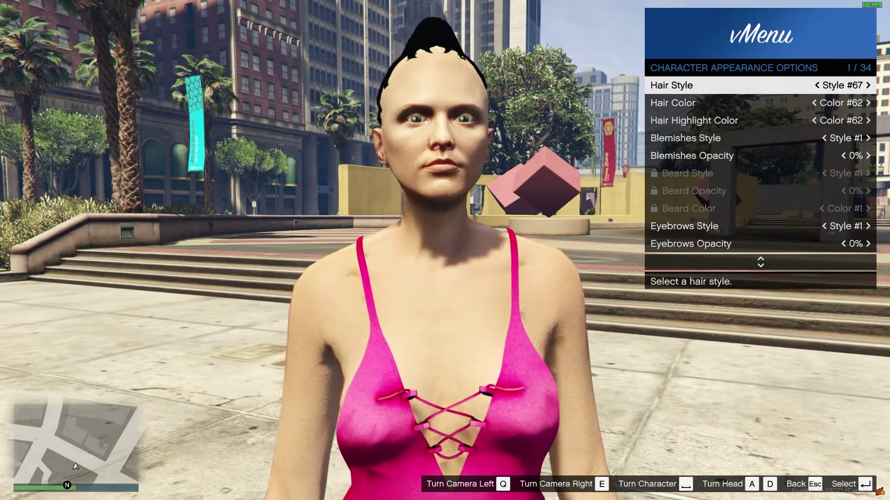
key(Left)
key(Left)
key(Left)
key(Left)
key(Left)
key(Left)
key(Left)
key(Left)
key(Left)
key(Left)
key(Left)
key(Left)
key(Left)
key(Left)
key(Left)
key(Left)
key(Left)
key(Left)
key(Left)
key(Left)
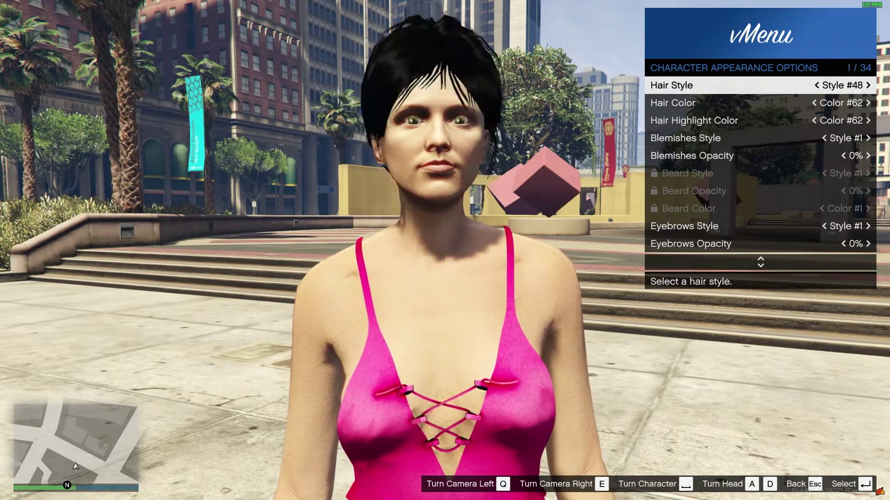
key(Left)
key(Left)
key(Left)
key(Left)
key(Left)
key(Left)
key(Left)
key(Left)
key(Left)
key(Left)
key(Left)
key(Left)
key(Left)
key(Left)
key(Left)
key(Left)
key(Left)
key(Left)
key(Left)
key(Left)
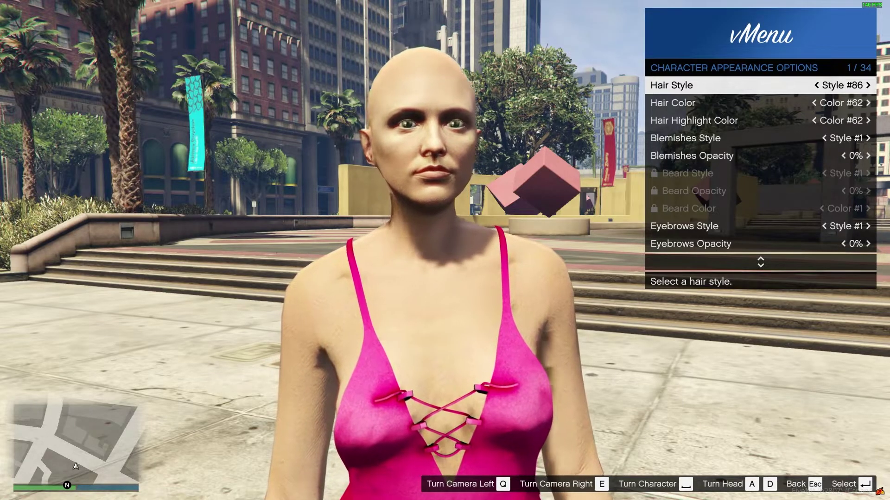
key(Left)
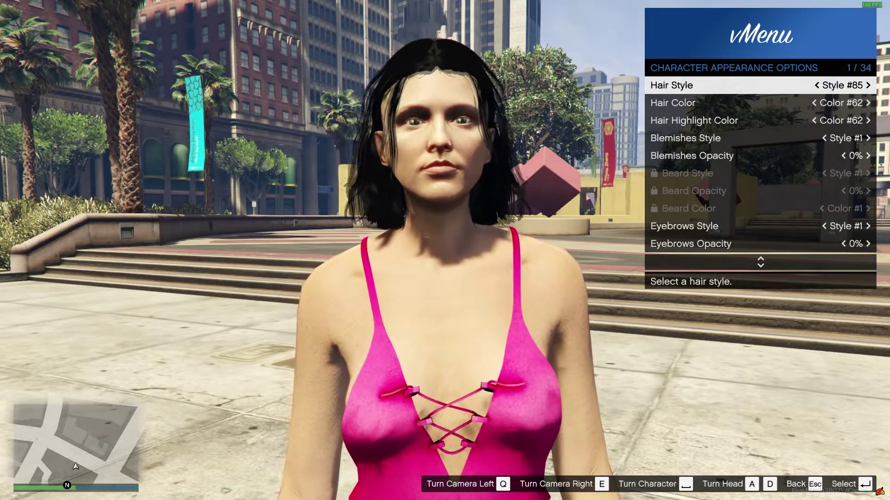
Compare it against the 'short wavy hair.png' reference image, then return to the game.
key(alt+Tab)
drag(608, 52, 613, 50)
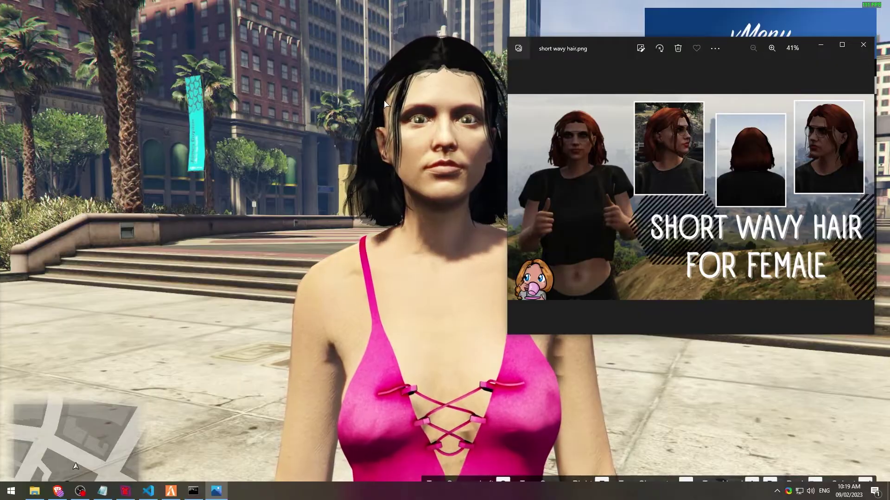
key(alt+Tab)
key(q)
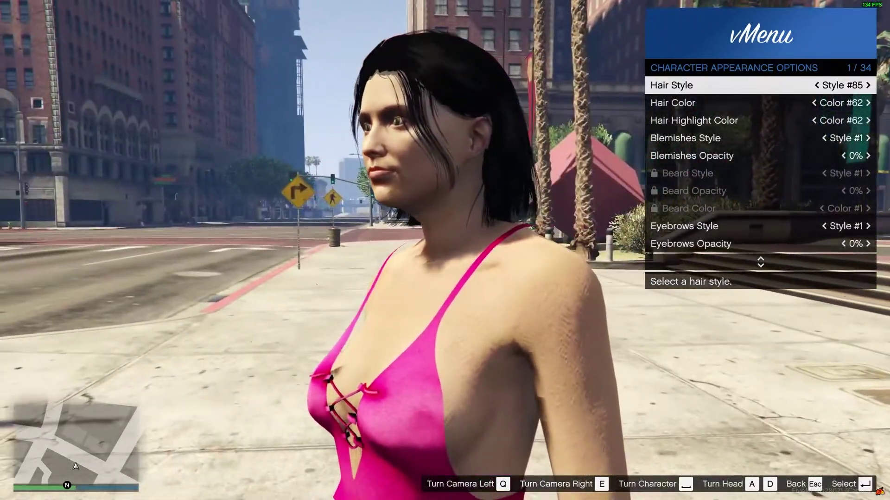
key(q)
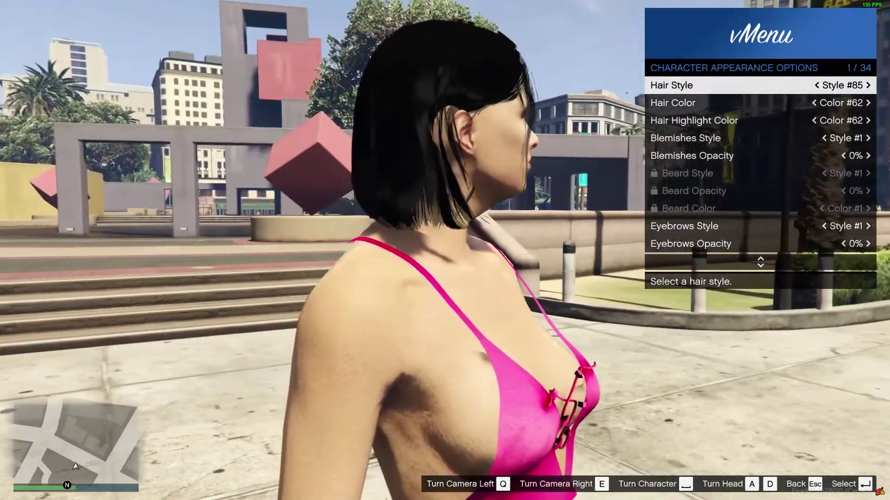